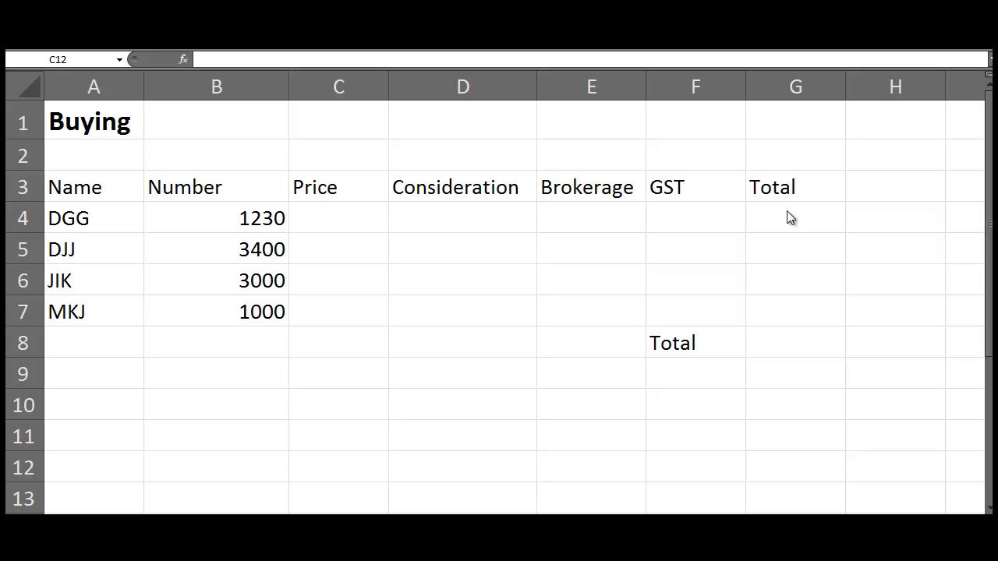
Fill cell G8 yellow and enter prices 1.22, 4.3, 2.3, 1.8 for DGG, DJJ, JIK, MKJ.
left_click(785, 343)
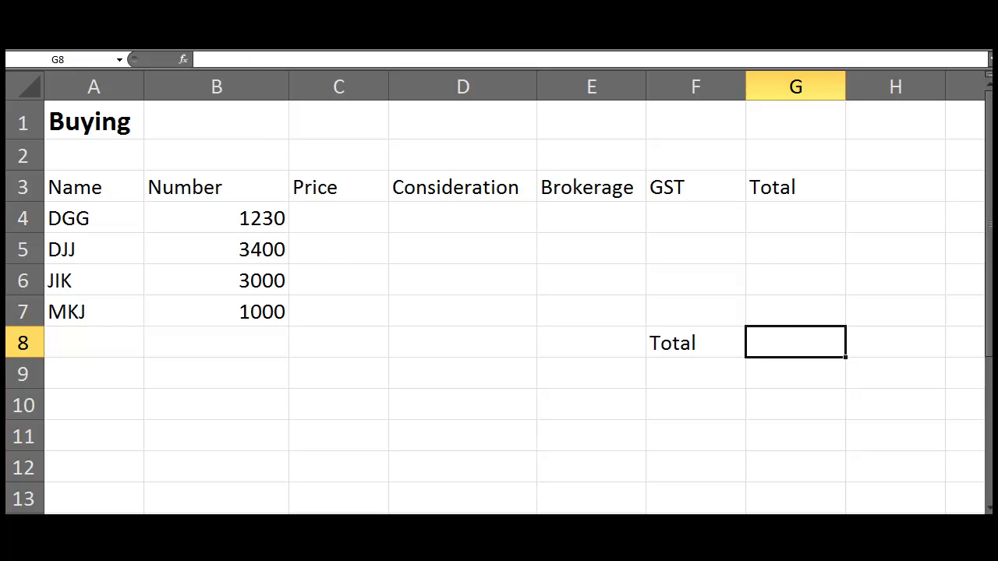
key("F4")
left_click(362, 214)
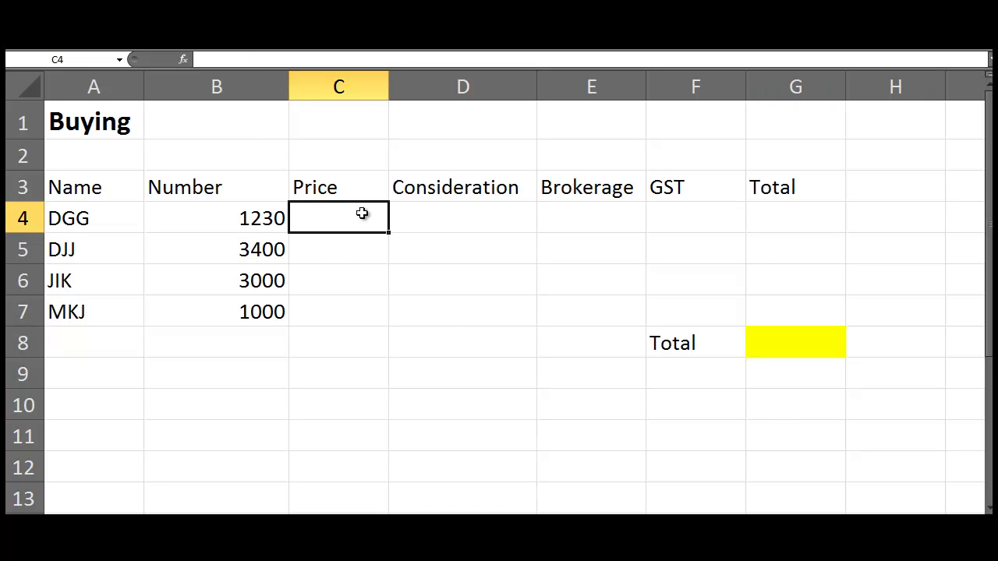
type("1.22")
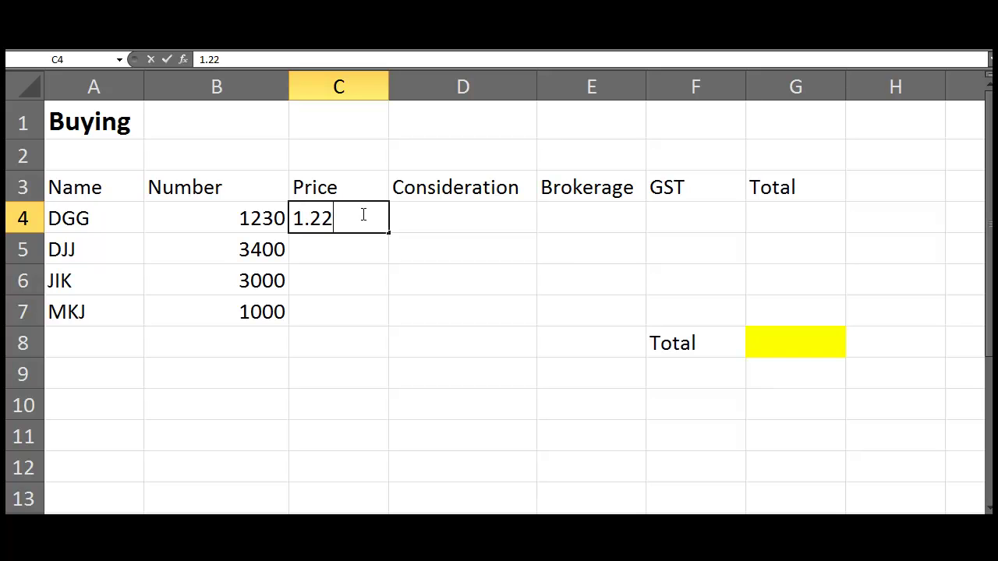
key("Return")
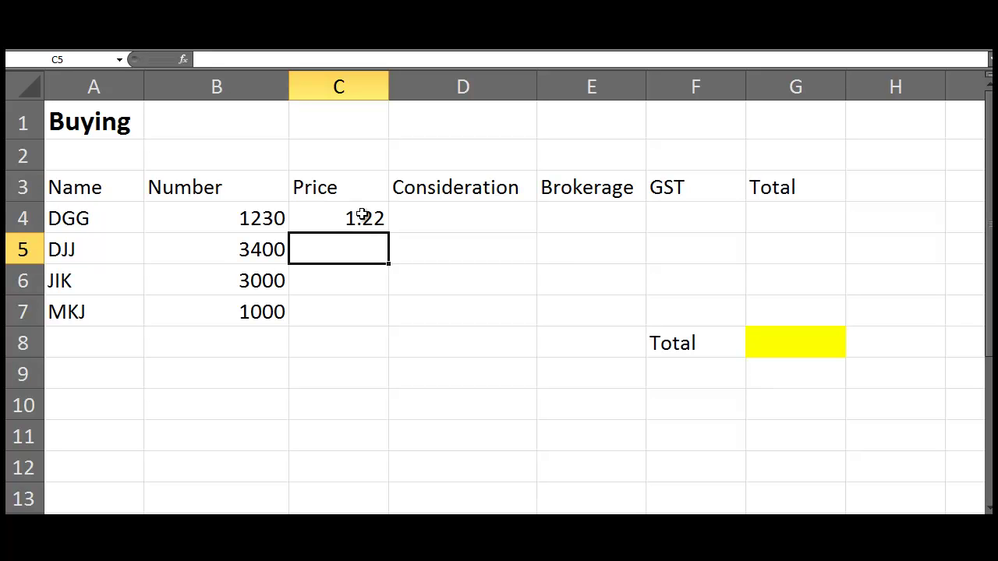
type("4.3")
key("Return")
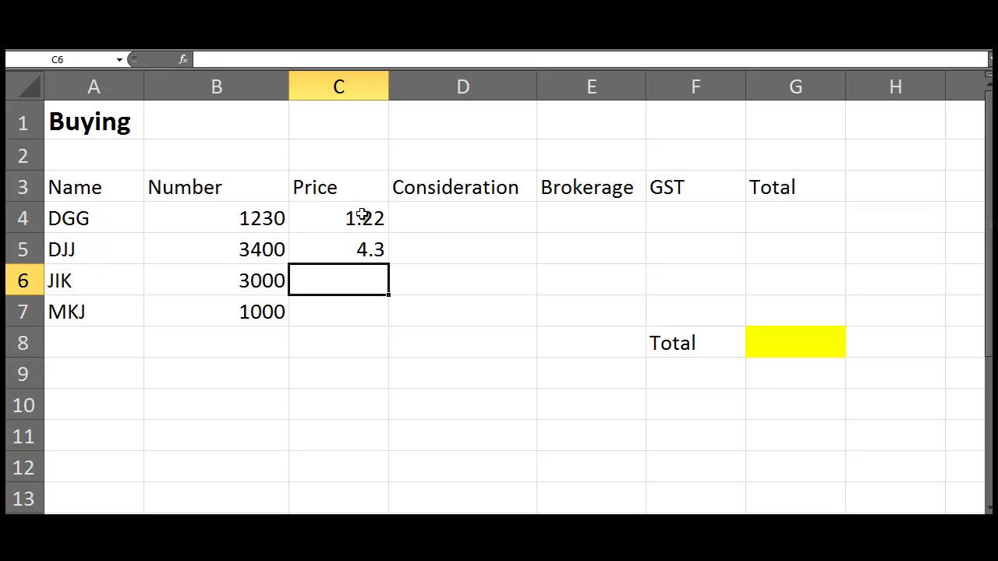
type("2.3")
key("Return")
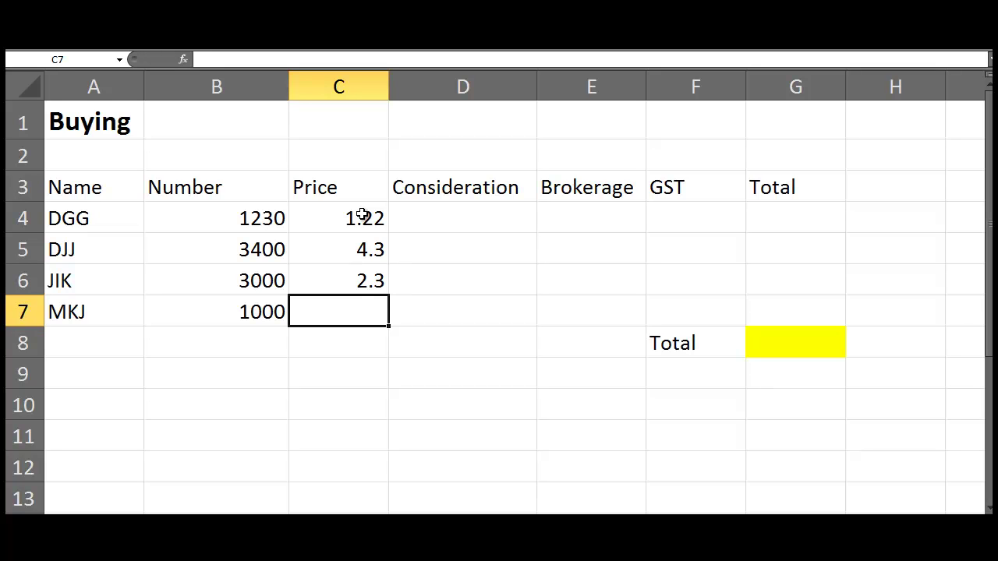
type("1.8")
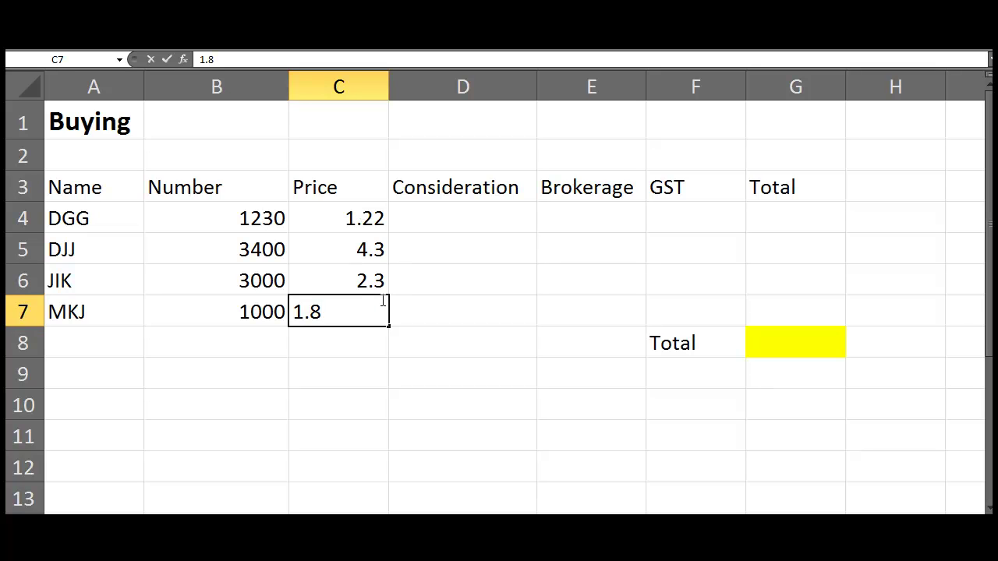
left_click(356, 218)
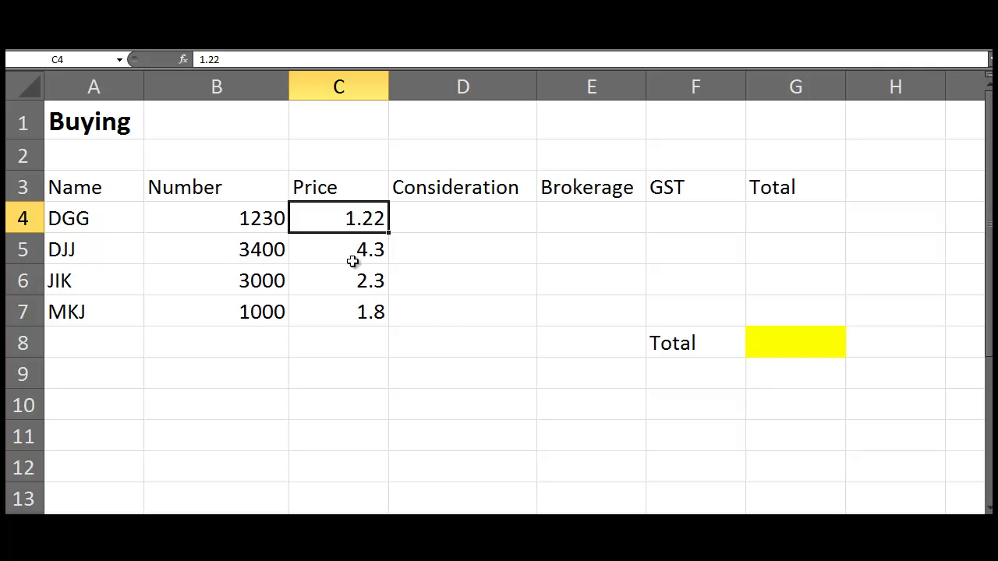
Enter =B4*C4 in D4 so DGG's consideration shows 1500.6.
left_click_drag(352, 209, 356, 263)
left_click(350, 213)
left_click(471, 220)
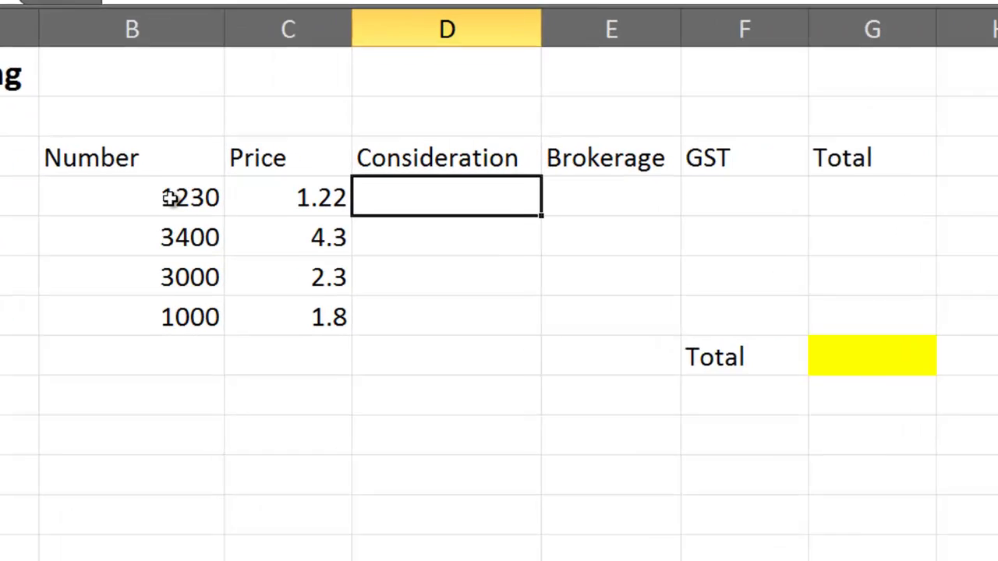
left_click(170, 198)
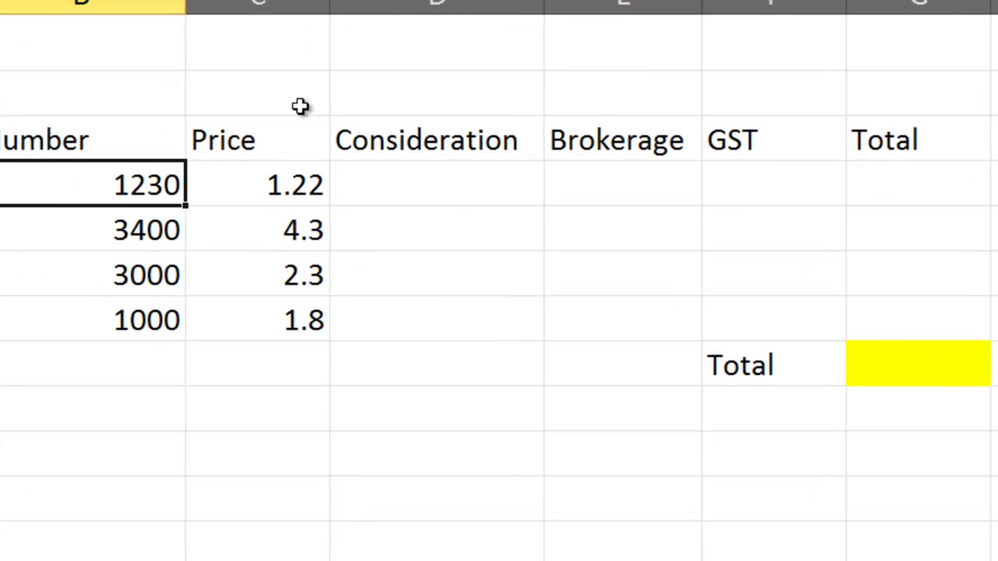
left_click(296, 180)
left_click(418, 182)
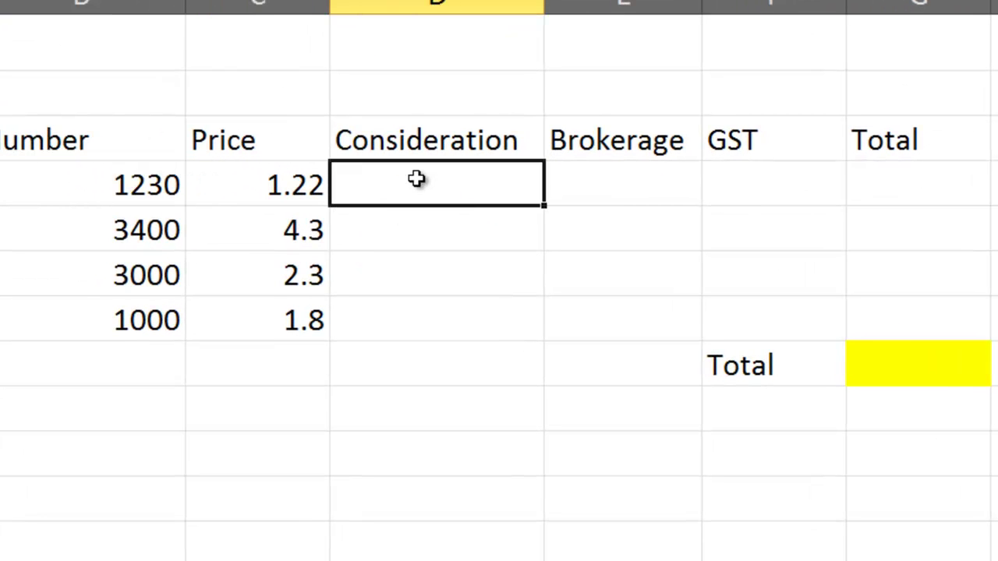
type("=")
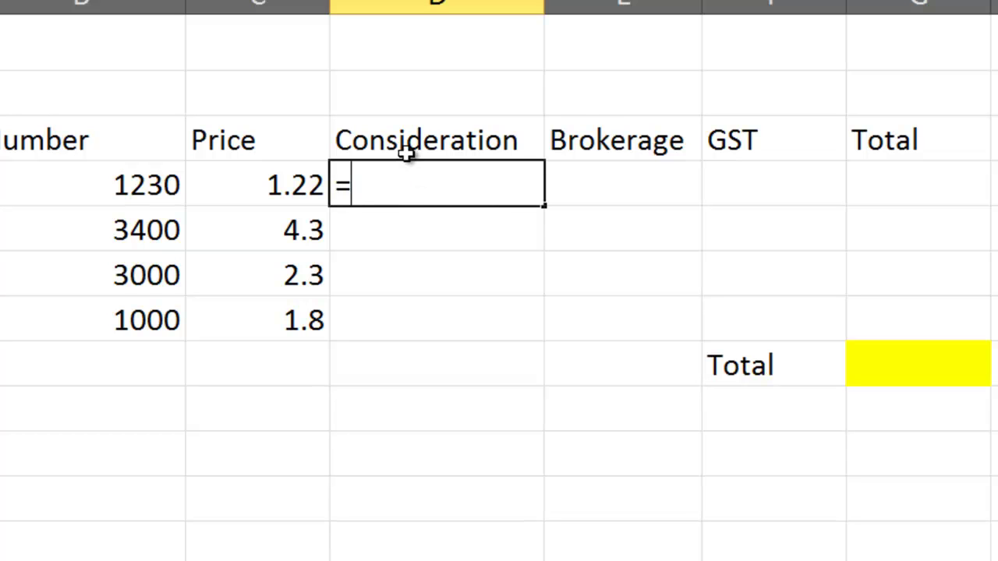
left_click(148, 182)
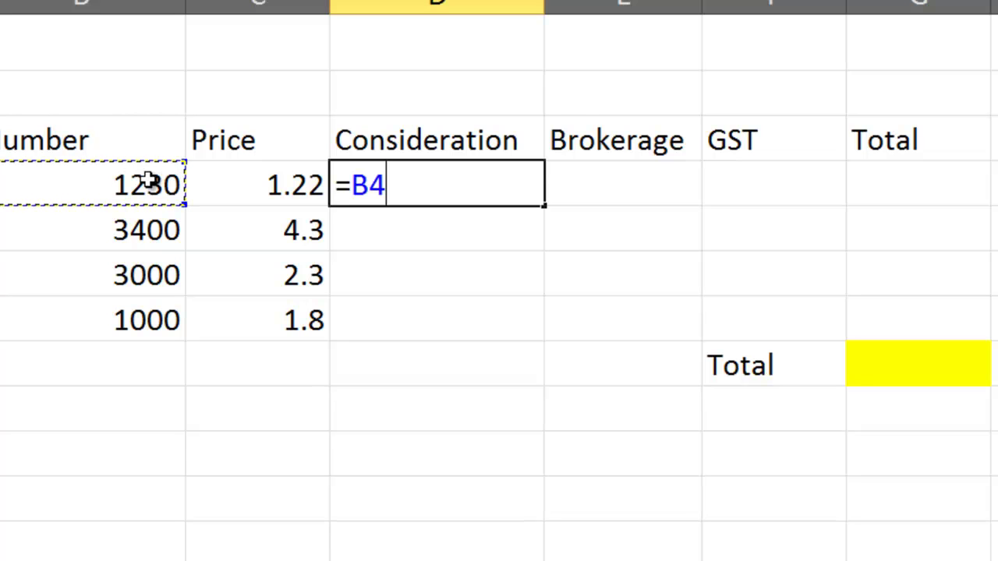
type("*")
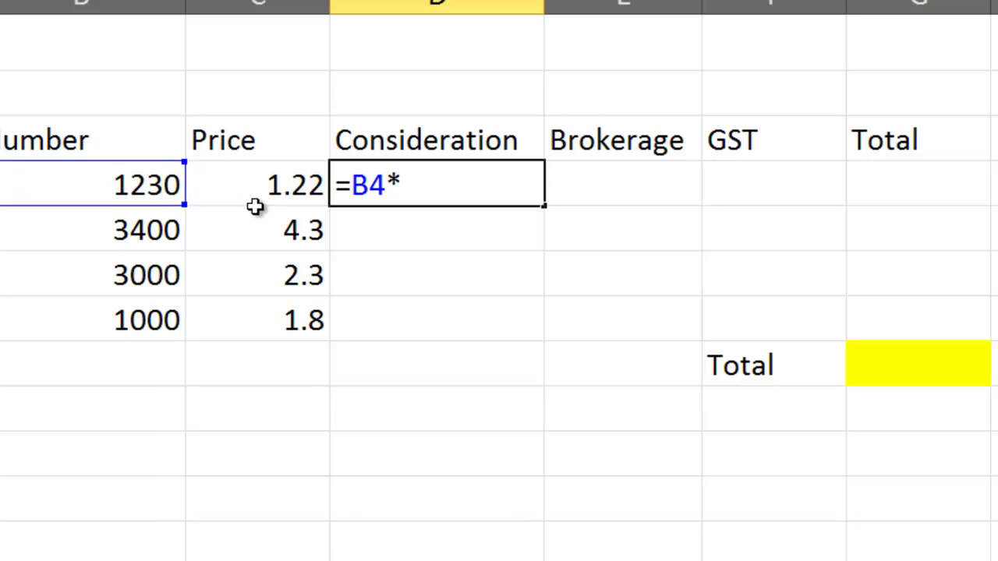
left_click(271, 184)
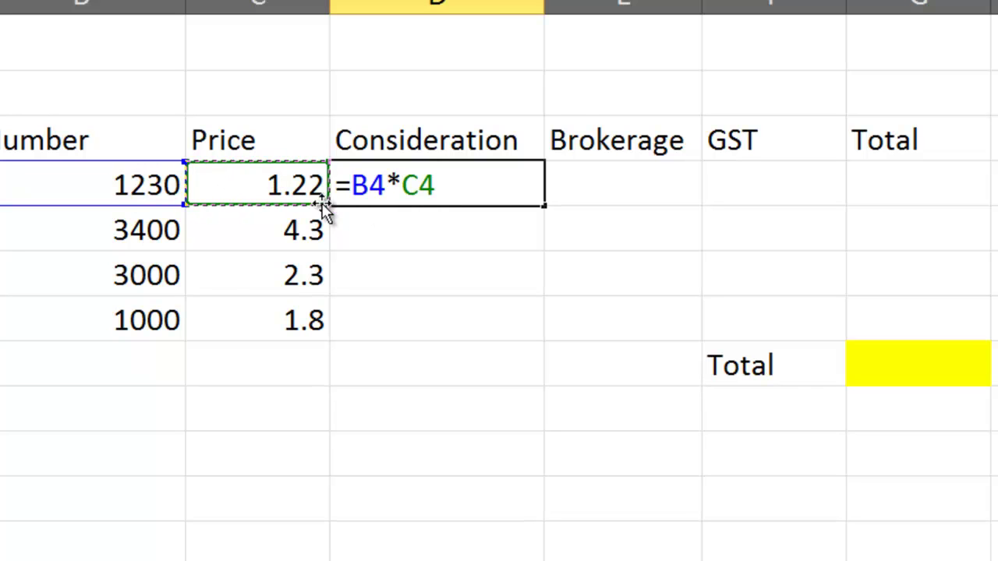
key("Return")
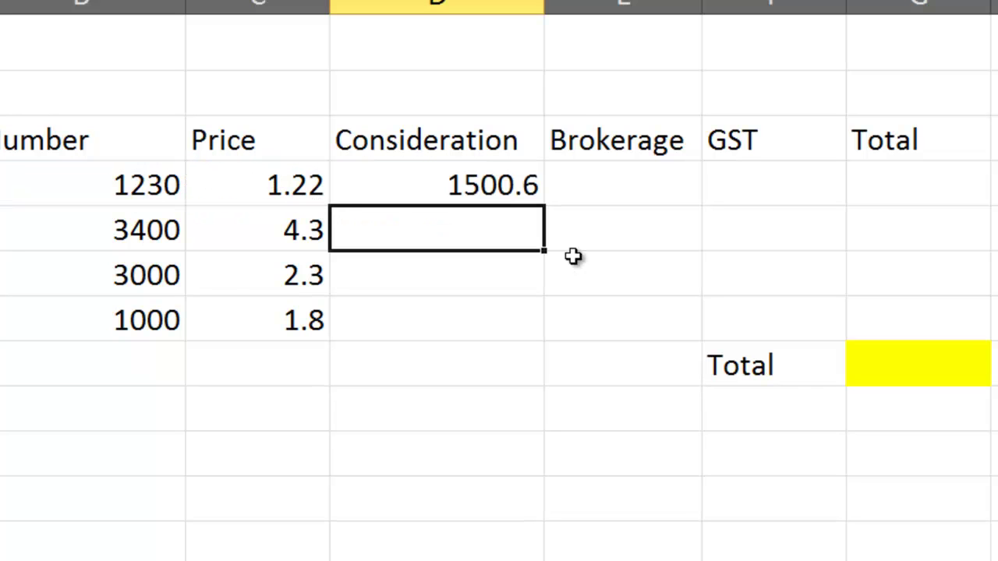
Enter =D4*0.02 in E4 for DGG's 2% brokerage of 30.012.
left_click(620, 177)
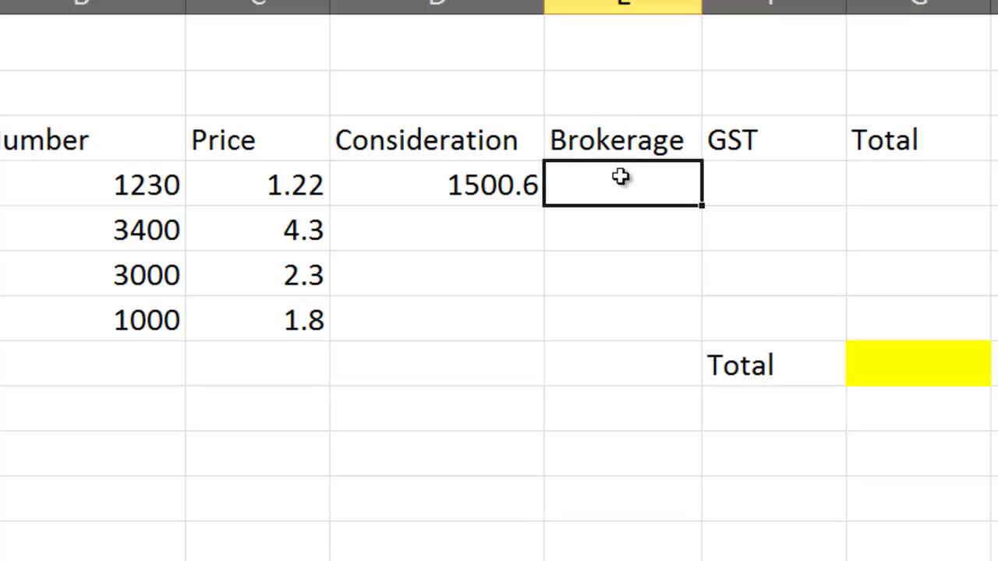
type("=")
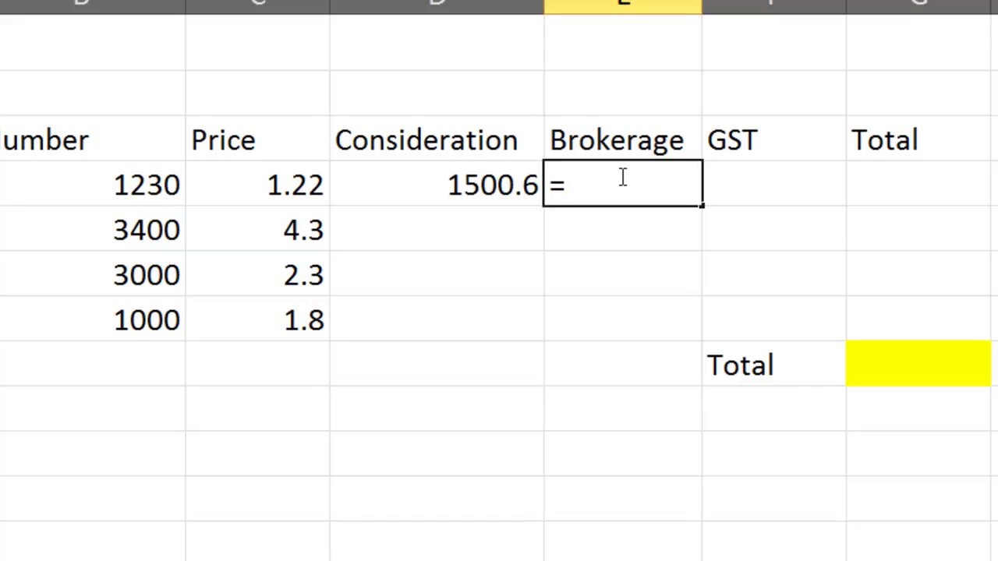
left_click(486, 177)
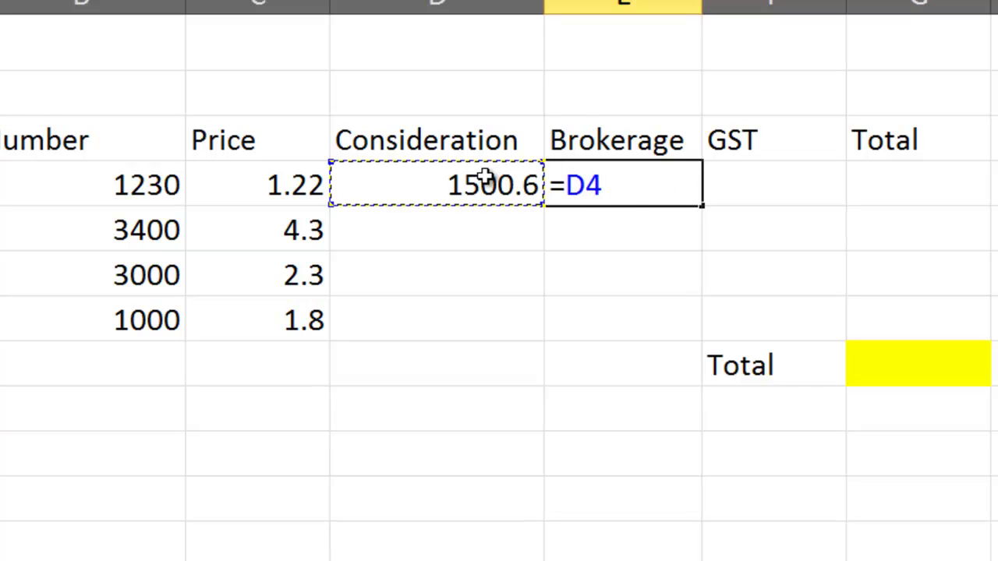
type("*0.02")
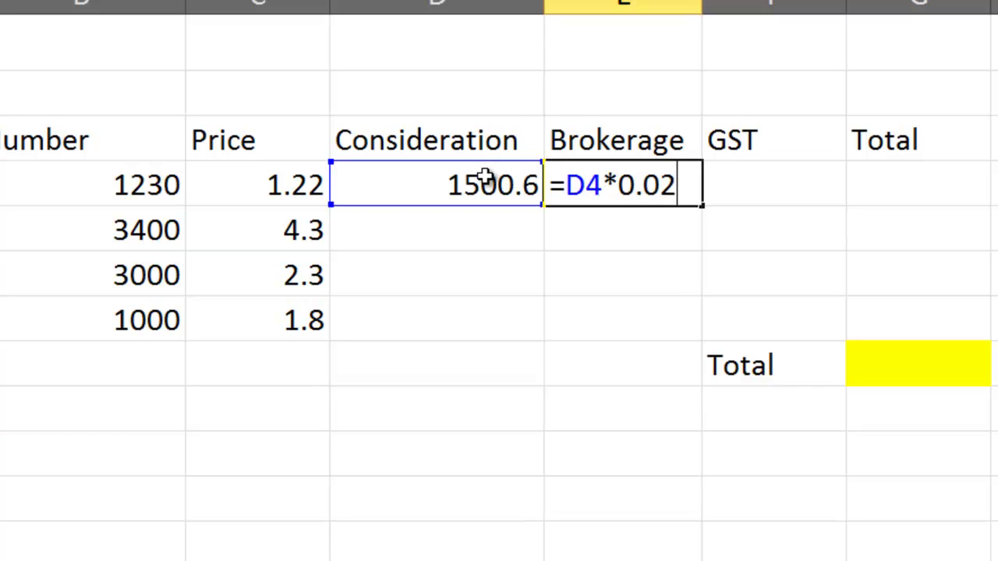
key("Return")
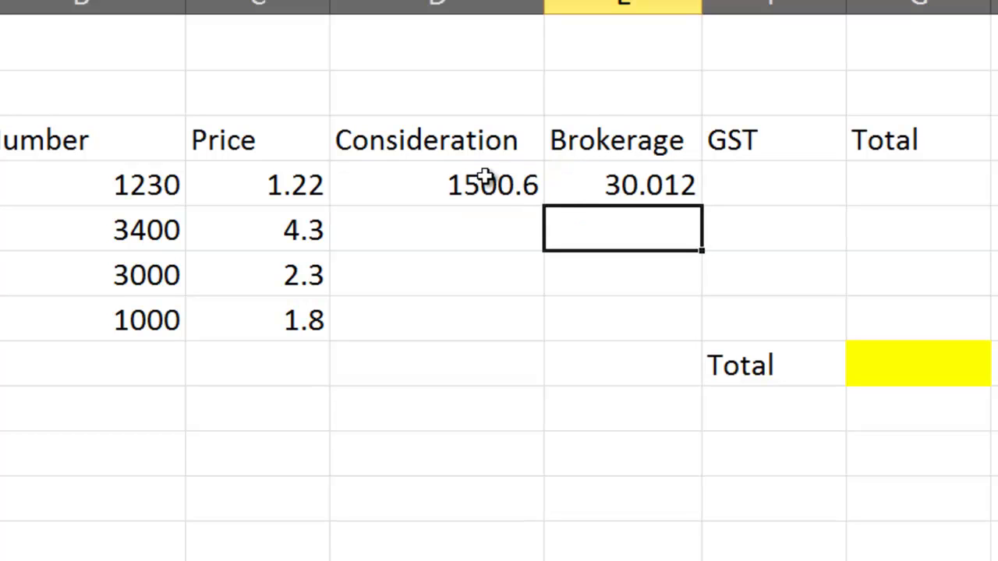
left_click(789, 186)
left_click(633, 179)
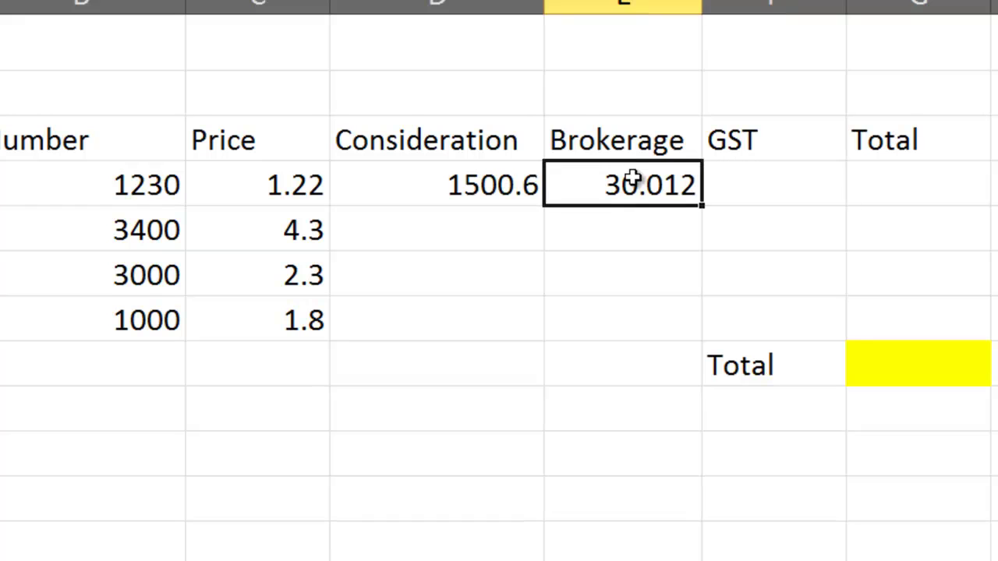
Calculate DGG's GST in F4 as 10% of brokerage (=E4*0.1), giving 3.0012.
left_click(752, 179)
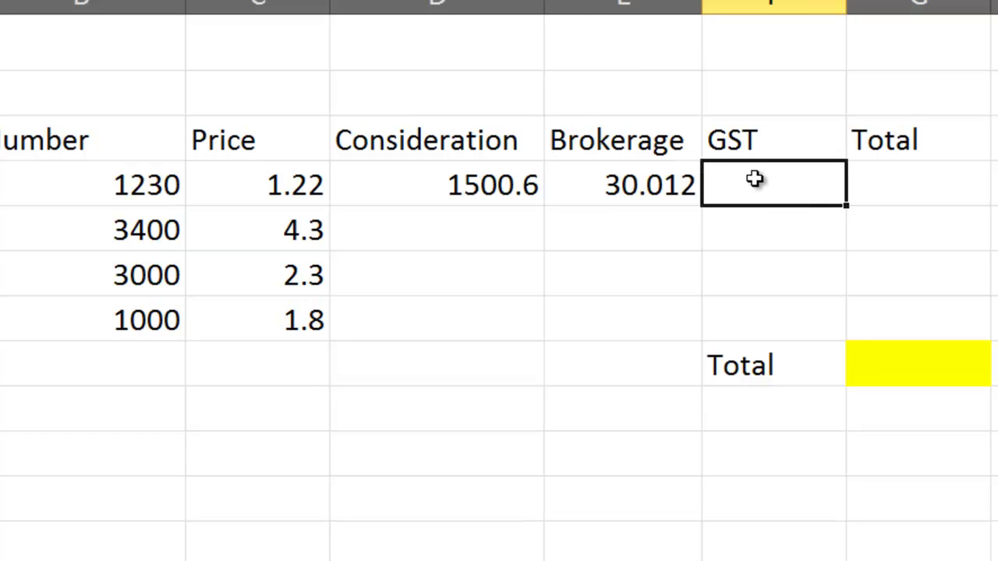
type("=")
left_click(610, 184)
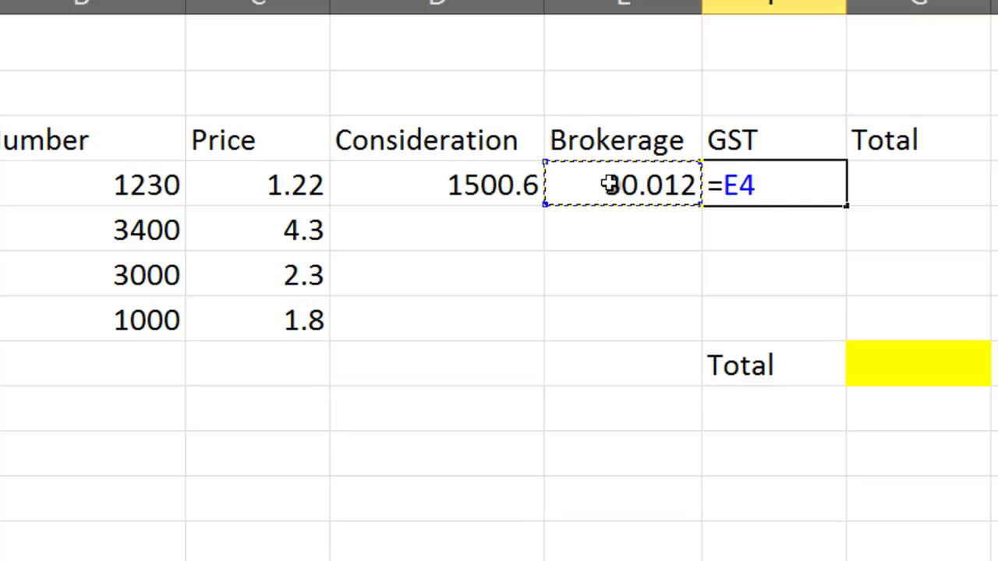
type("*.")
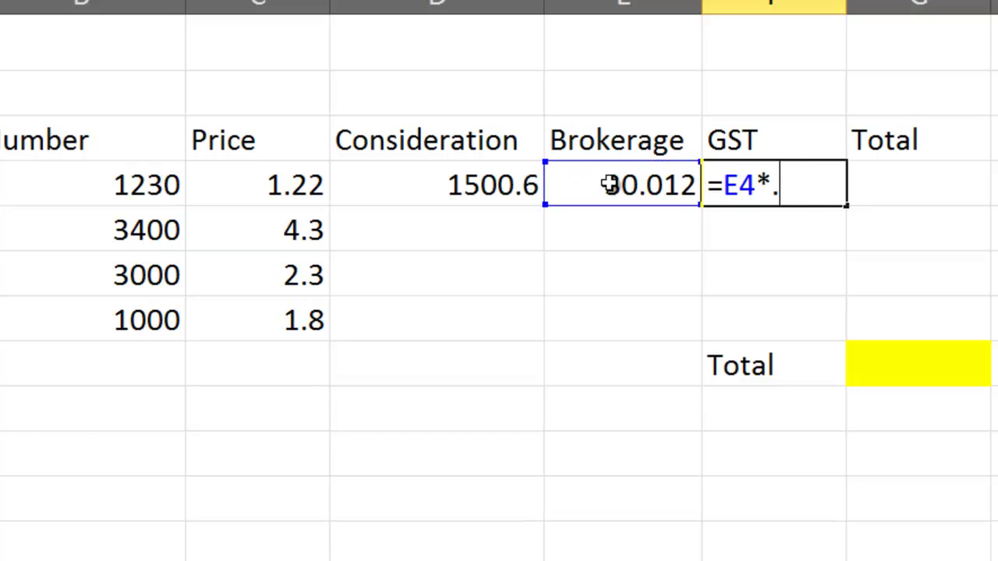
type("1")
key("BackSpace")
key("BackSpace")
type("0.1")
key("Return")
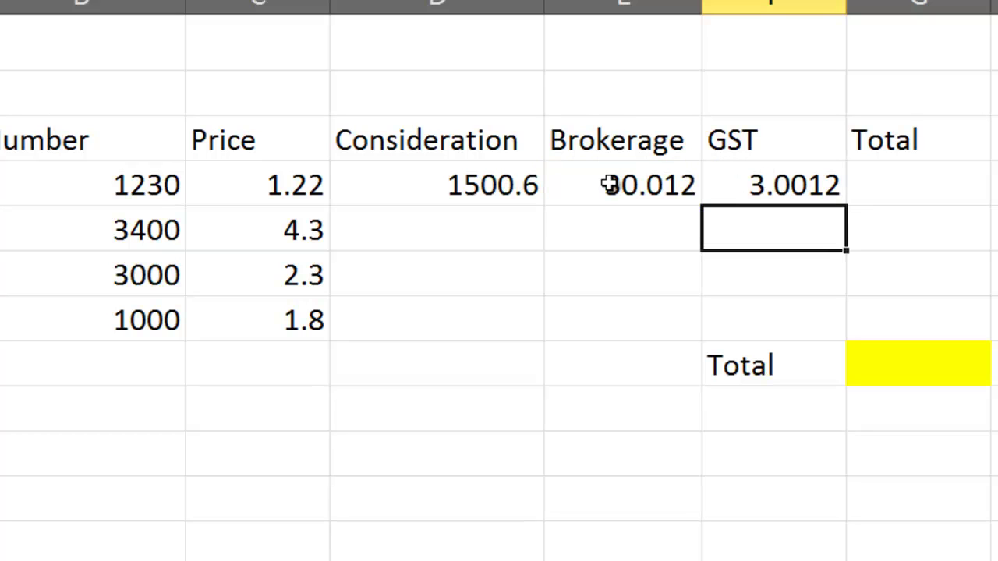
Enter =D4+E4+F4 in G4 for DGG's total of 1533.61.
left_click(911, 185)
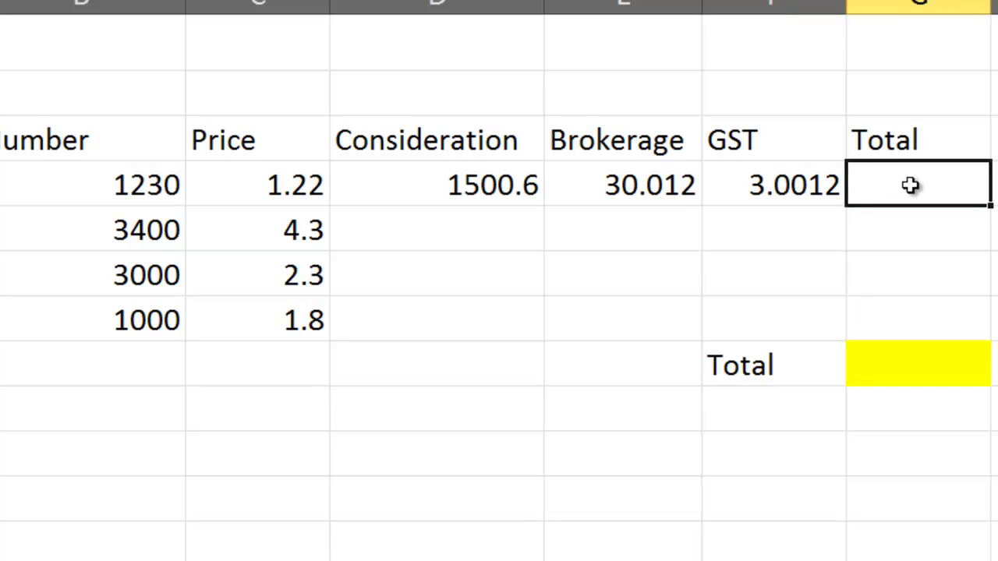
type("=")
left_click(494, 192)
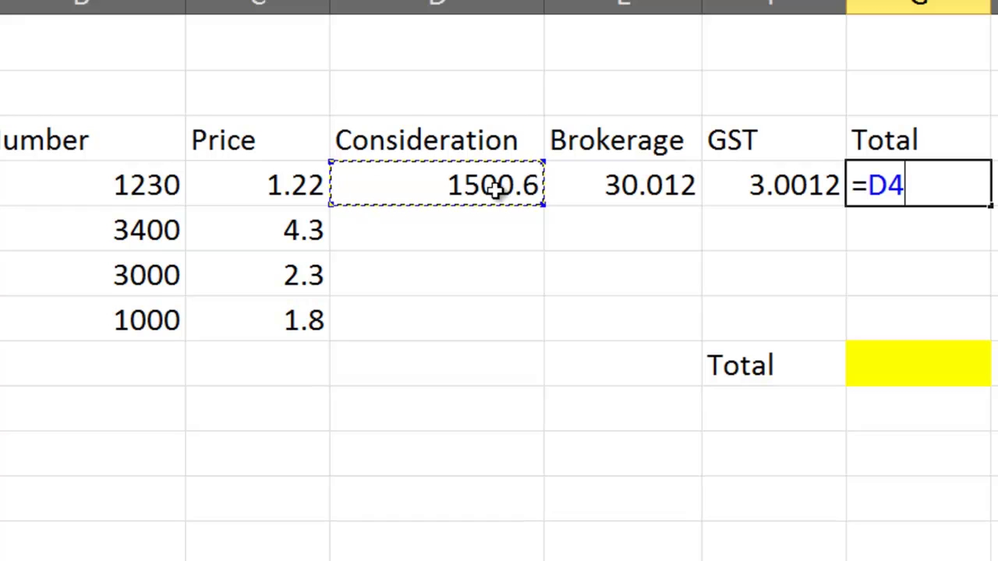
type("+")
left_click(630, 184)
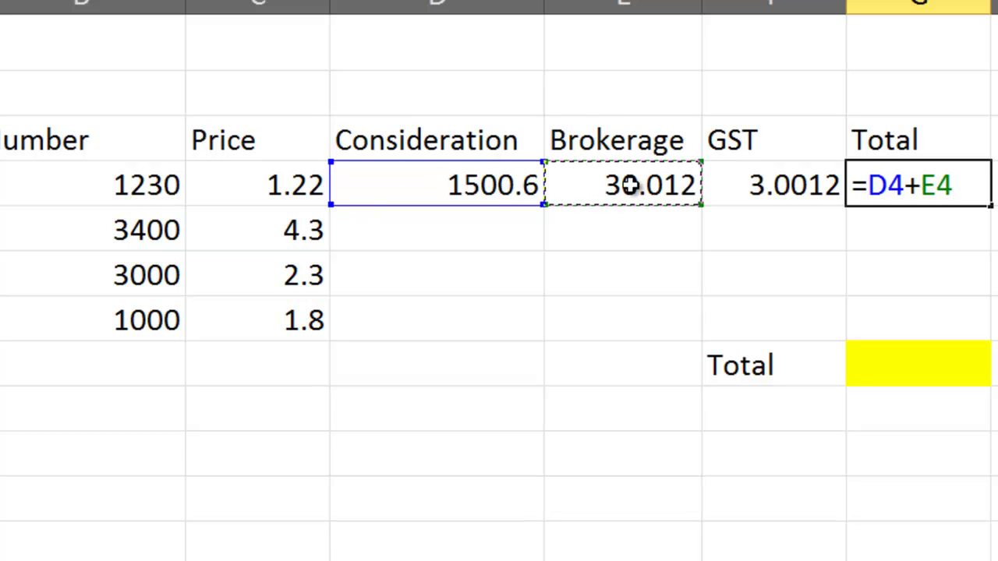
type("+")
left_click(772, 181)
key("Return")
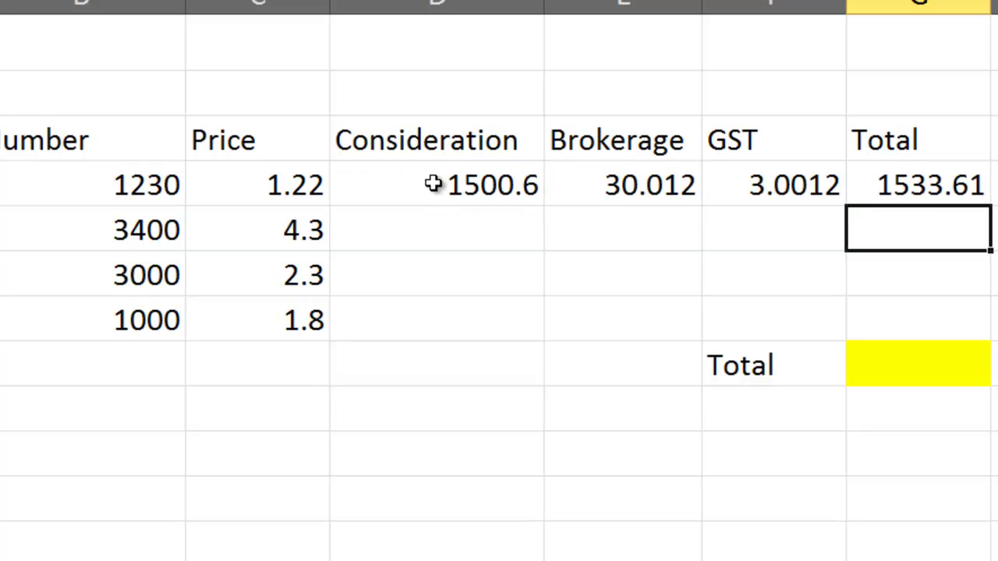
Apply Accounting ($) format to C4:G4, showing $1.22, $1,500.60, $30.01, $3.00, $1,533.61.
left_click_drag(268, 185, 960, 190)
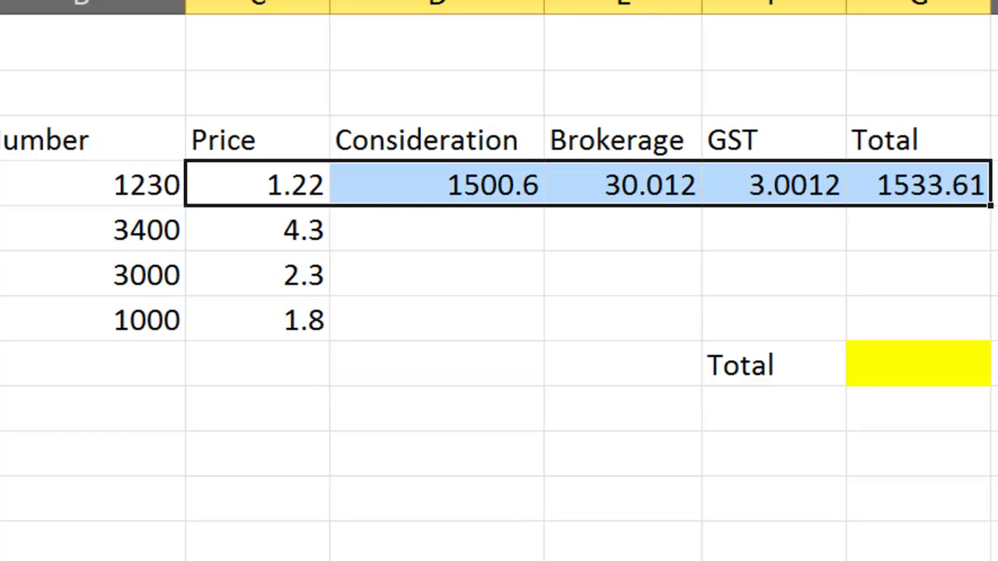
left_click(479, 0)
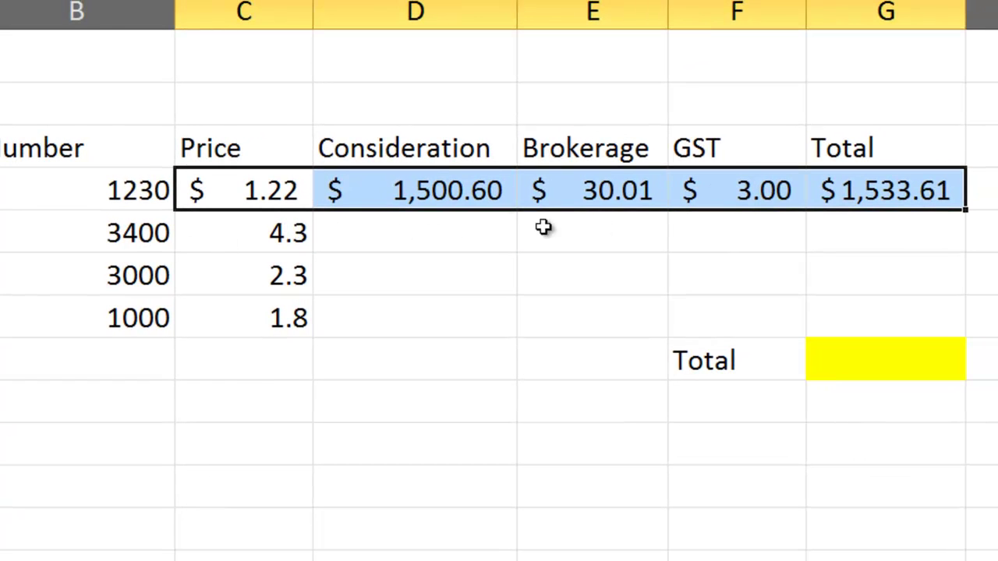
left_click(470, 233)
left_click_drag(470, 233, 855, 314)
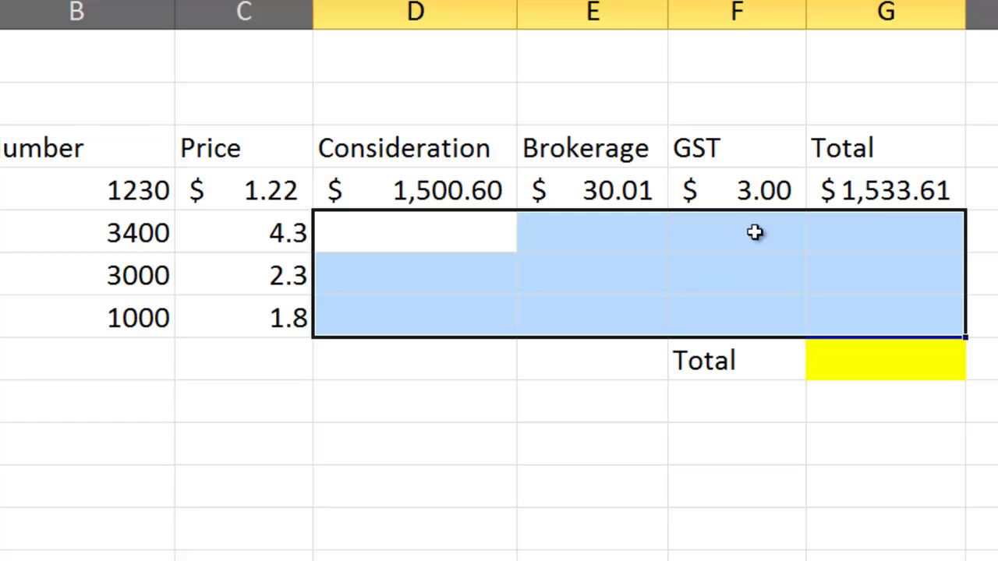
Fill D4:G4's formulas down to row 7 and widen column G to show totals like $14,941.64.
left_click(421, 190)
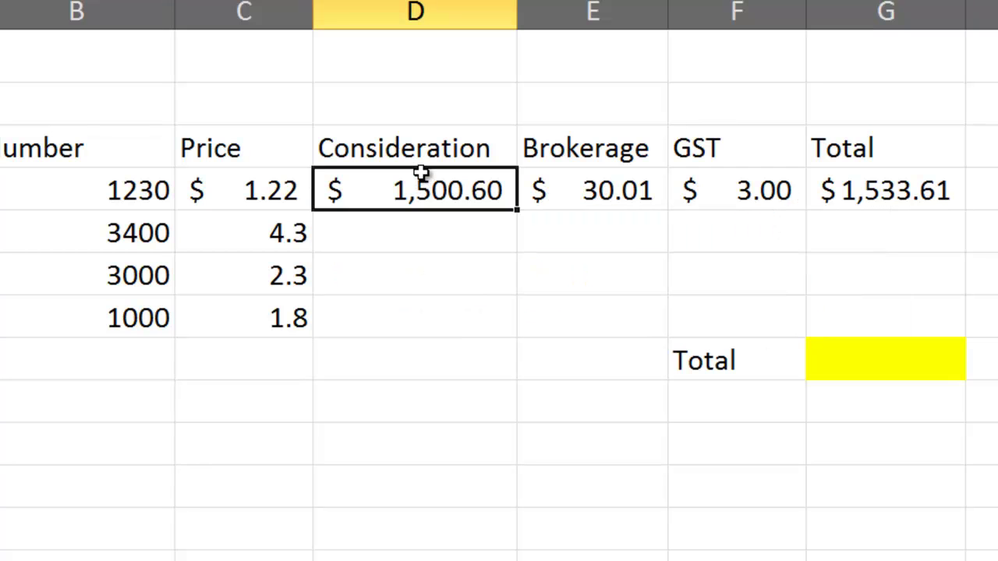
left_click_drag(421, 173, 886, 195)
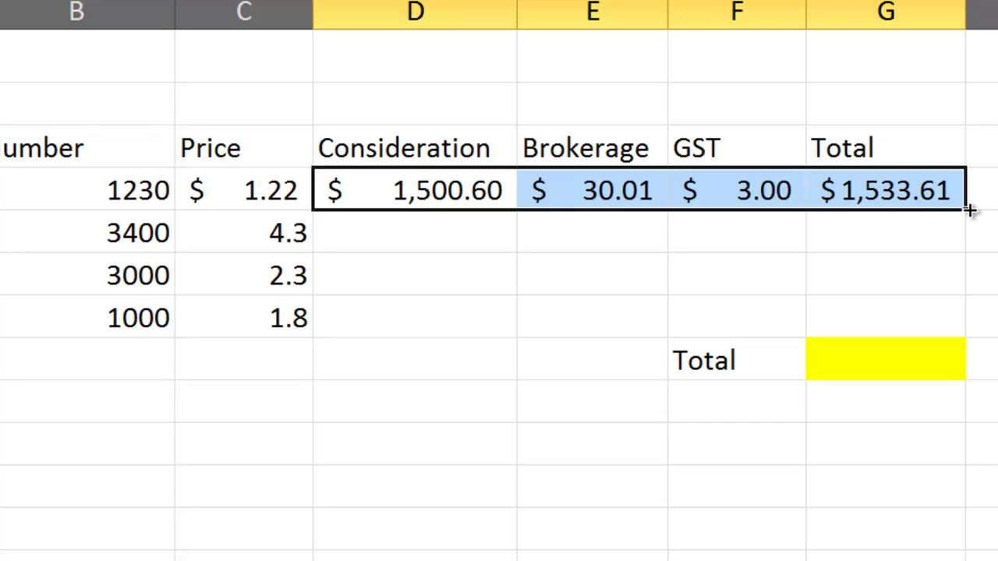
left_click_drag(967, 208, 961, 331)
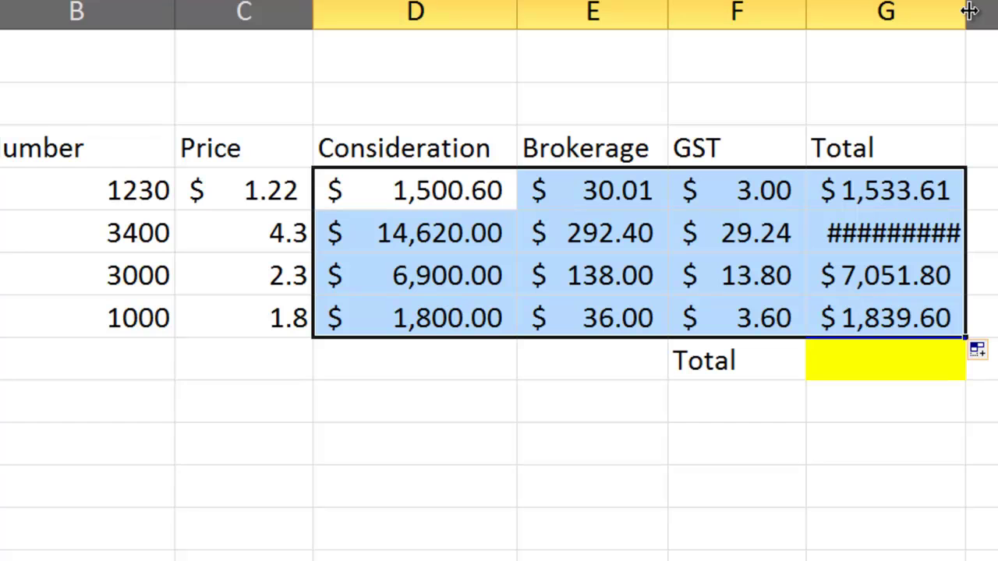
left_click_drag(965, 11, 997, 11)
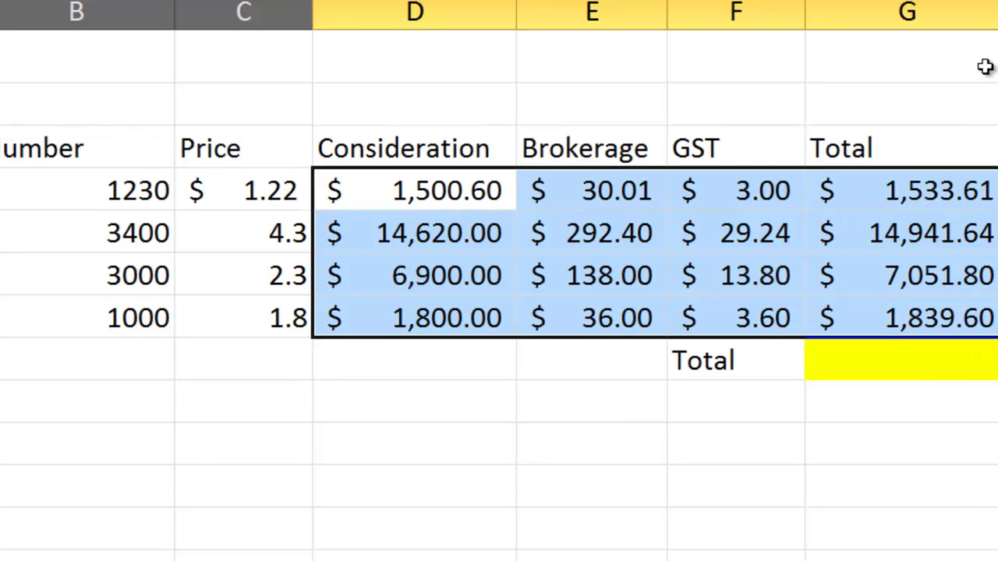
left_click(891, 358)
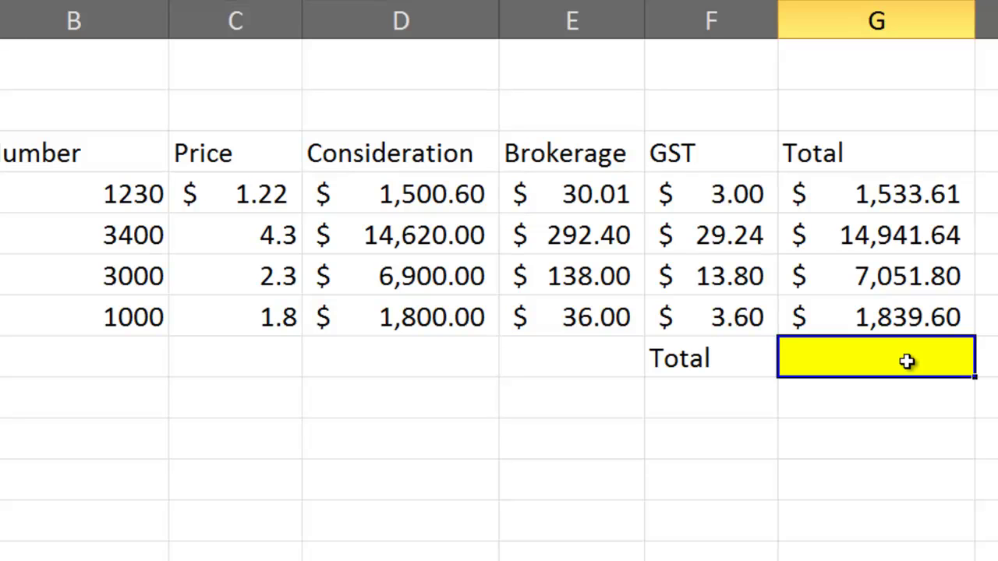
Enter =SUM(G4:G7) in the yellow grand-total cell to add the four row totals.
left_click(874, 178)
left_click(888, 225)
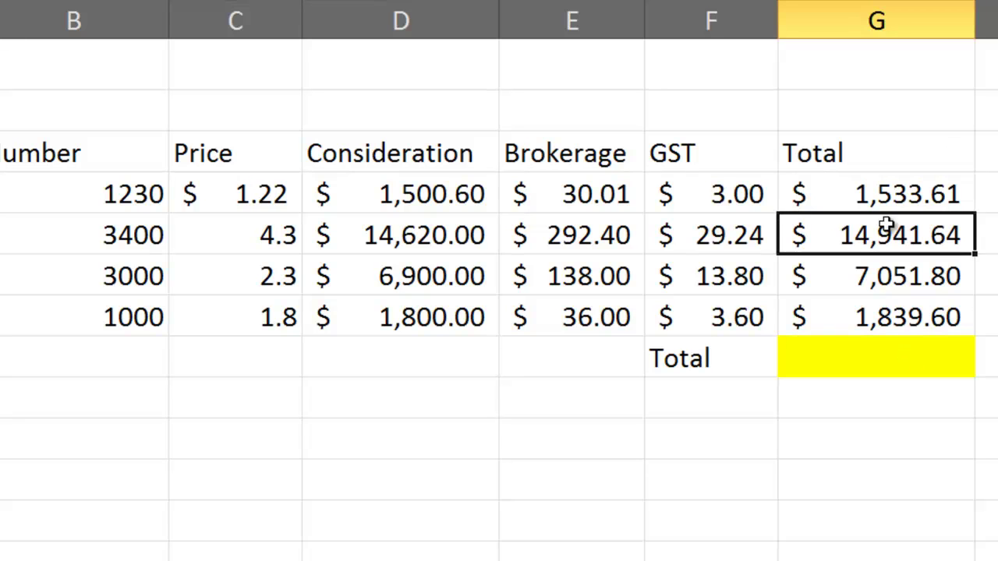
left_click(885, 273)
left_click(891, 317)
left_click(853, 355)
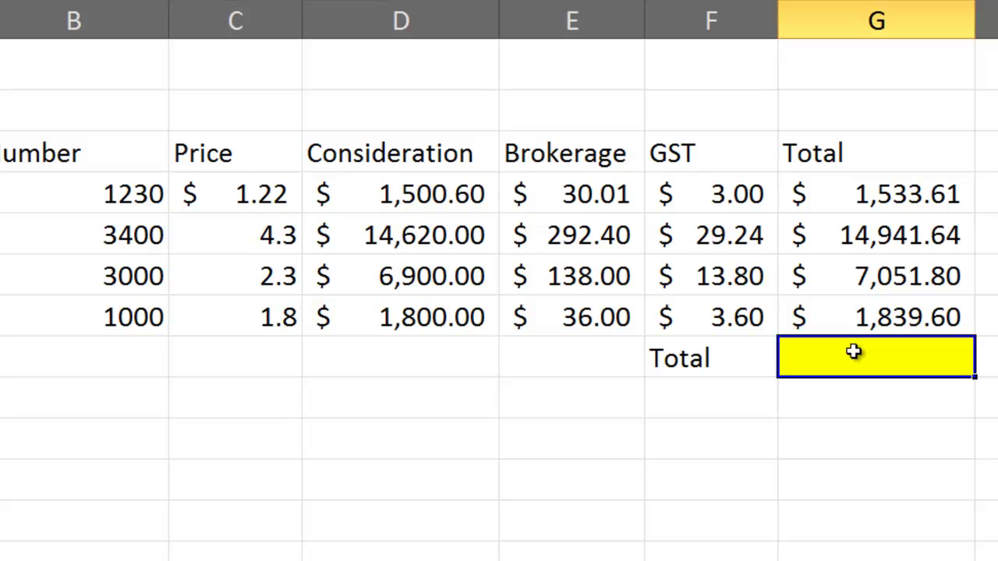
type("=sum(")
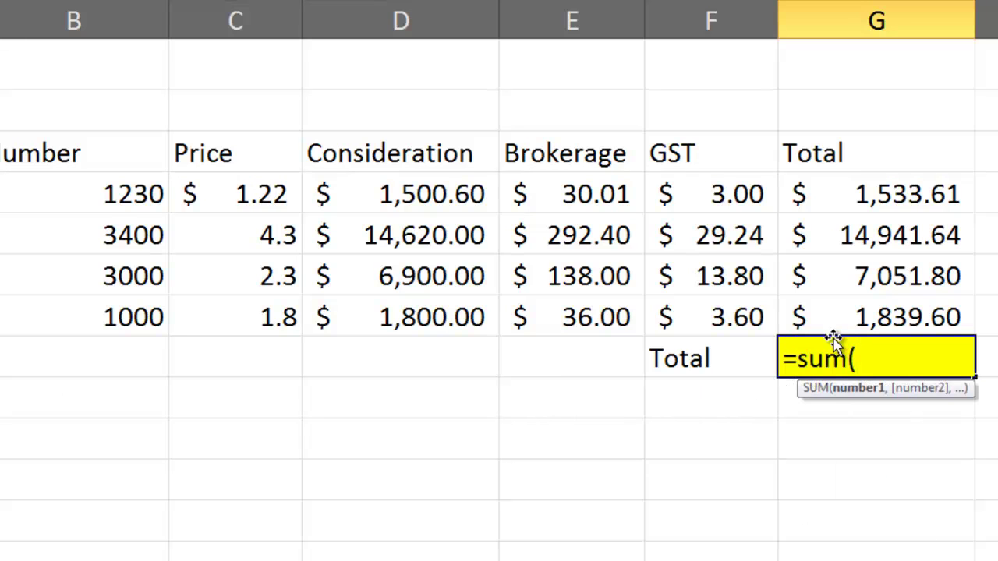
left_click_drag(863, 201, 849, 306)
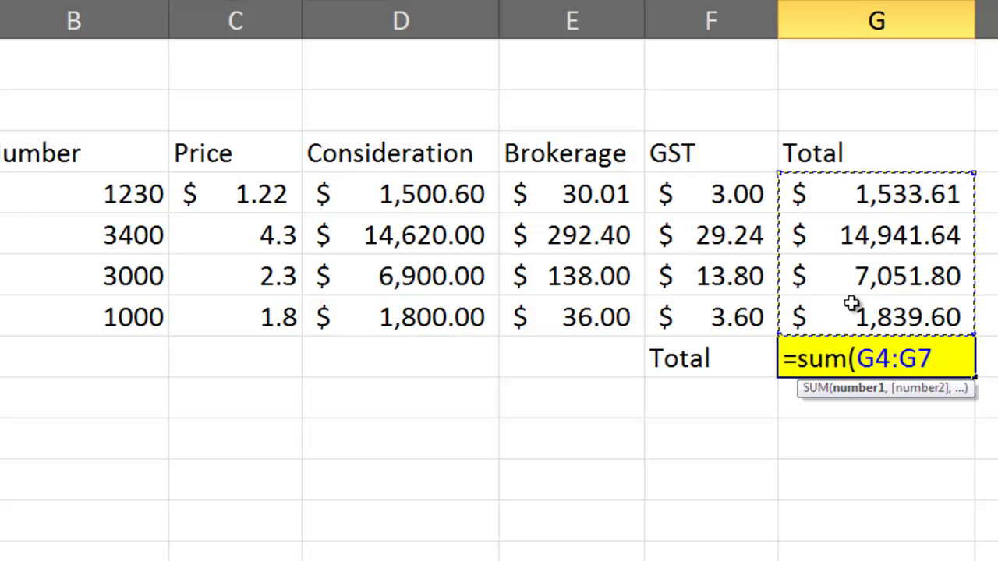
type(")")
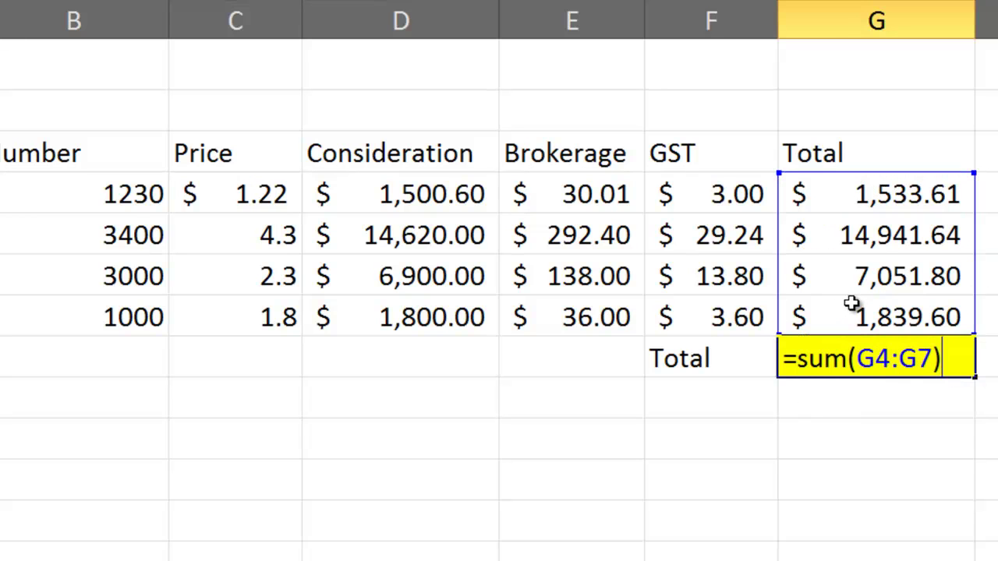
key("Return")
left_click(855, 370)
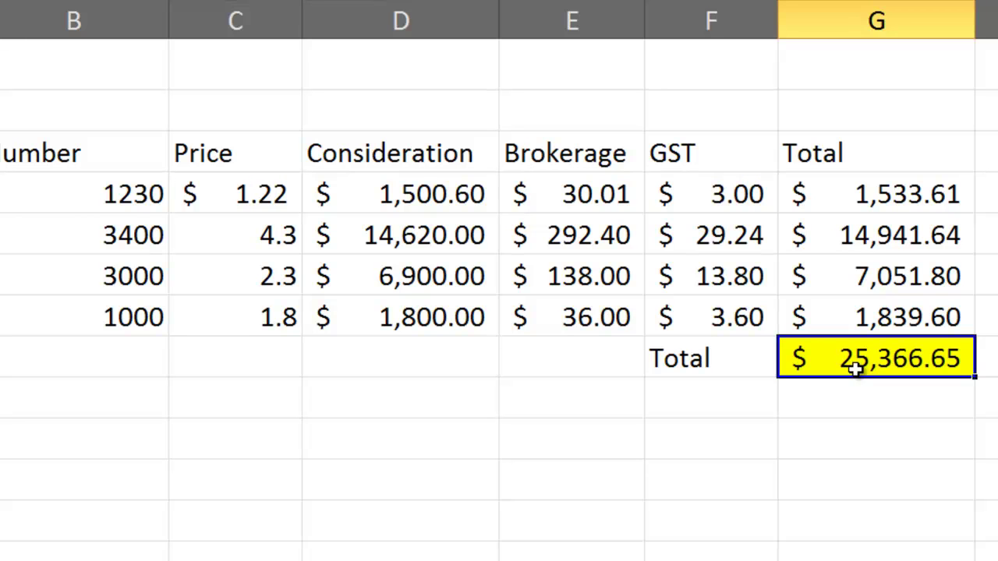
Change the share quantities 3400 to 3000 and 1230 to 1000.
left_click(101, 237)
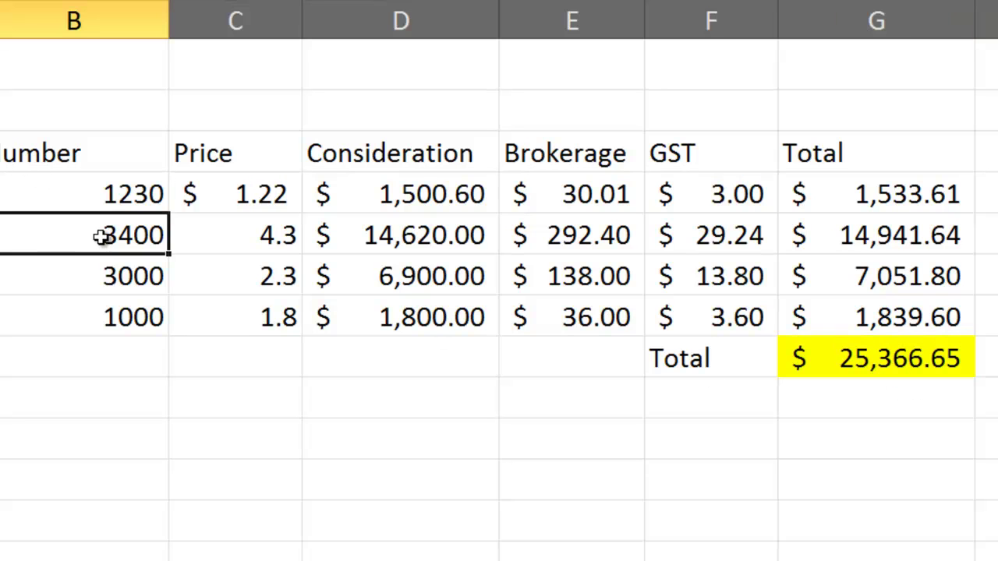
double_click(101, 238)
key("Delete")
type("0")
key("Return")
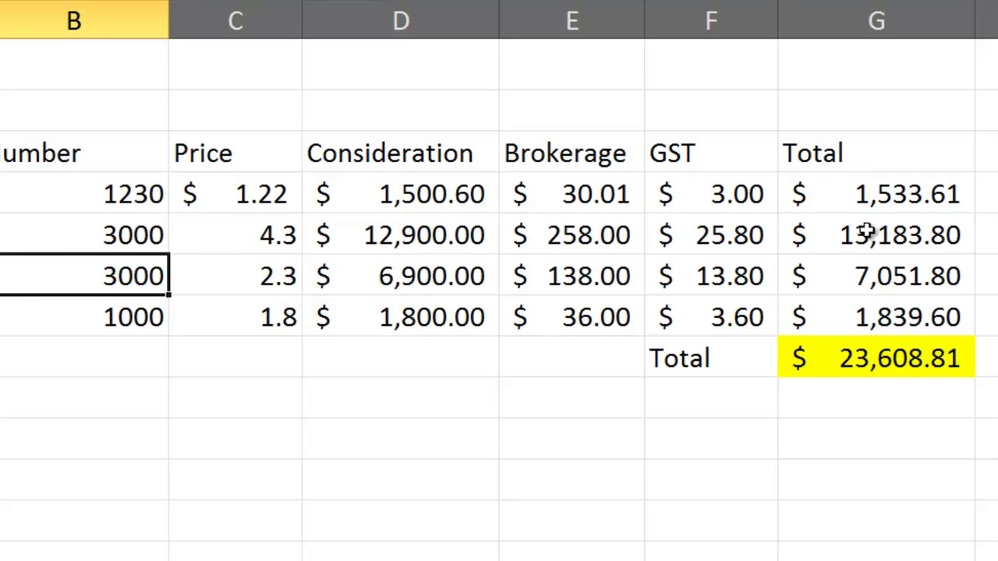
left_click(905, 240)
left_click(144, 189)
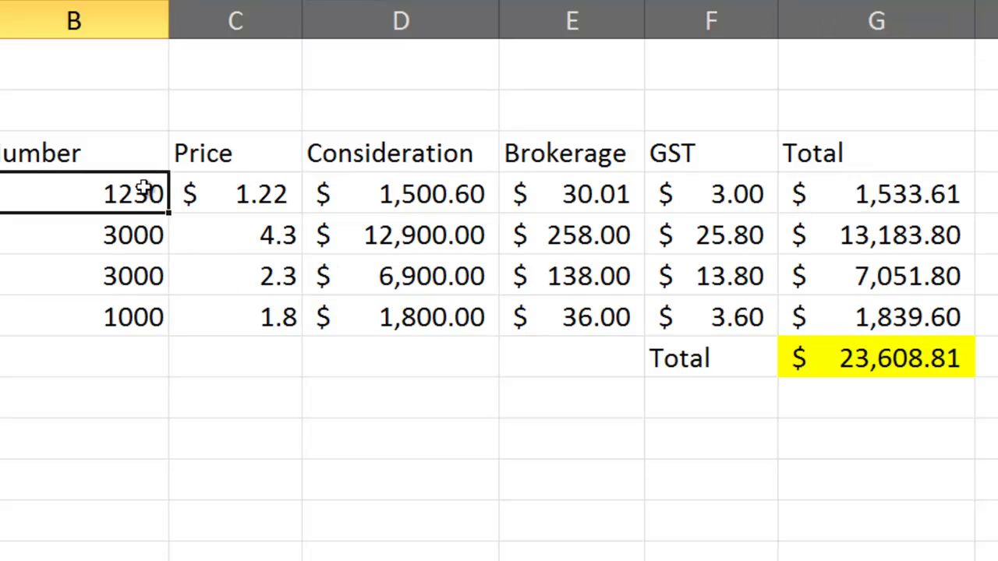
type("1000")
key("Return")
Adjust the third quantity through 1500, 1600 and 1590, settling on 1580.
left_click(134, 269)
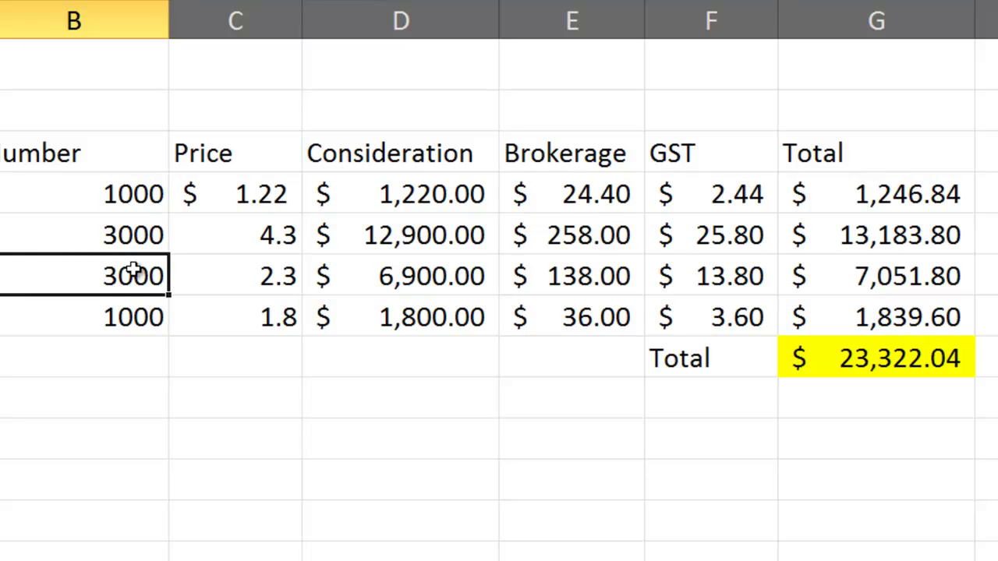
type("1500")
key("Return")
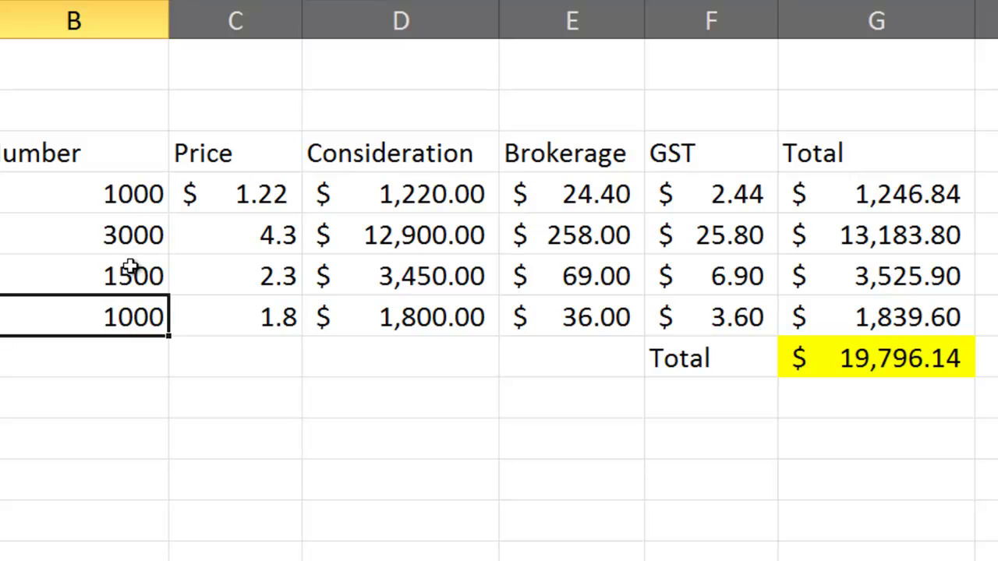
left_click(128, 273)
type("1600")
key("Return")
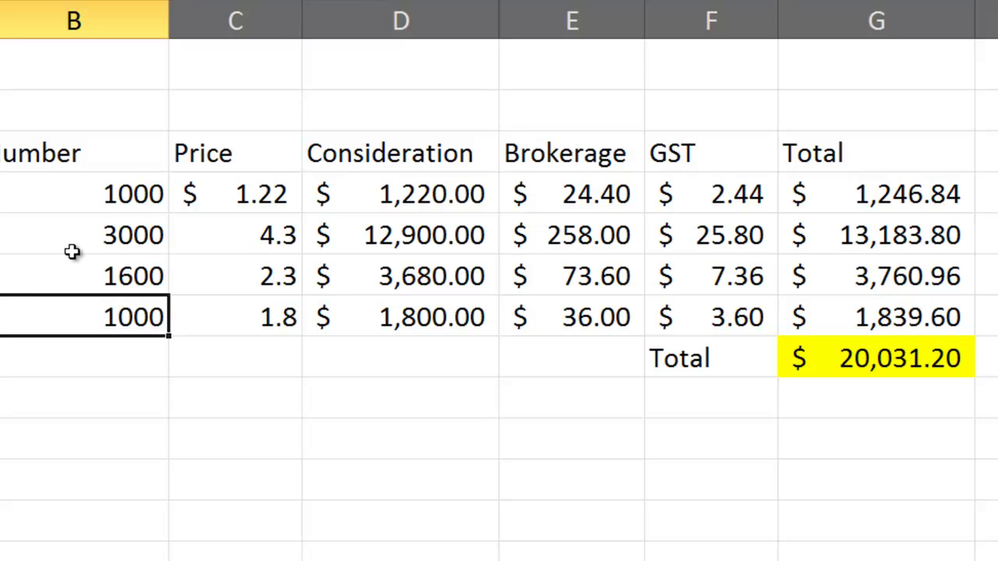
left_click(126, 261)
type("1590")
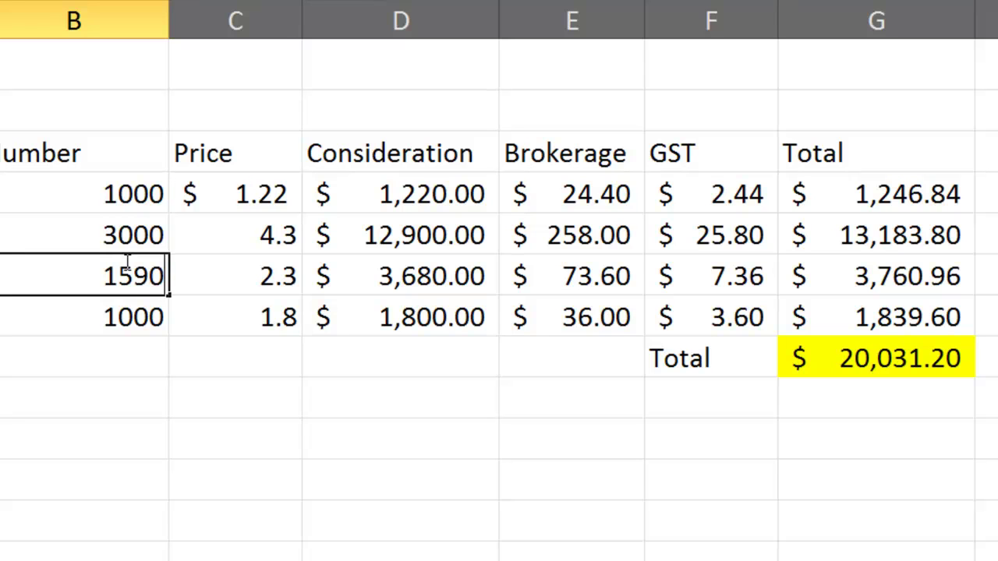
key("Return")
left_click(126, 266)
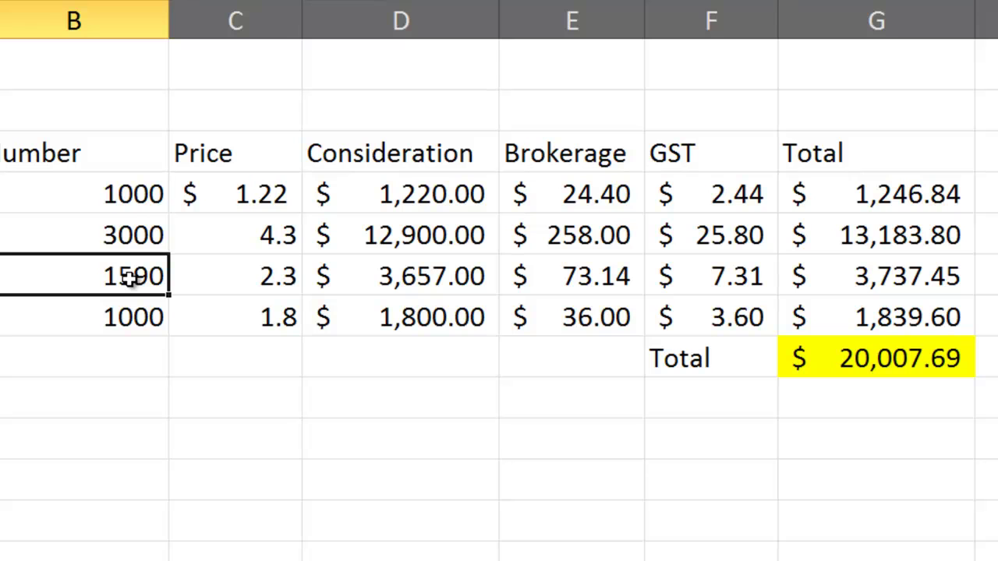
type("1580")
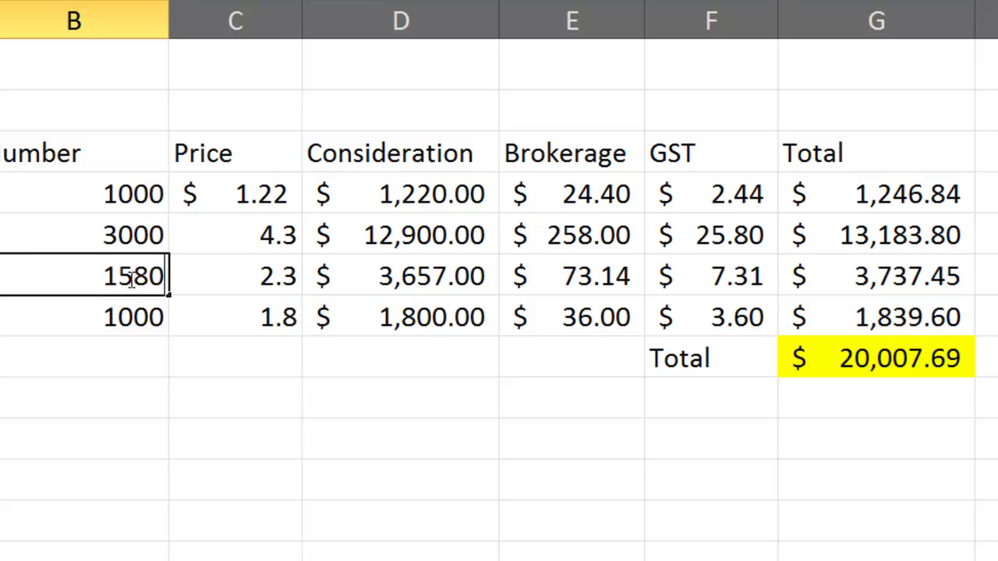
key("Return")
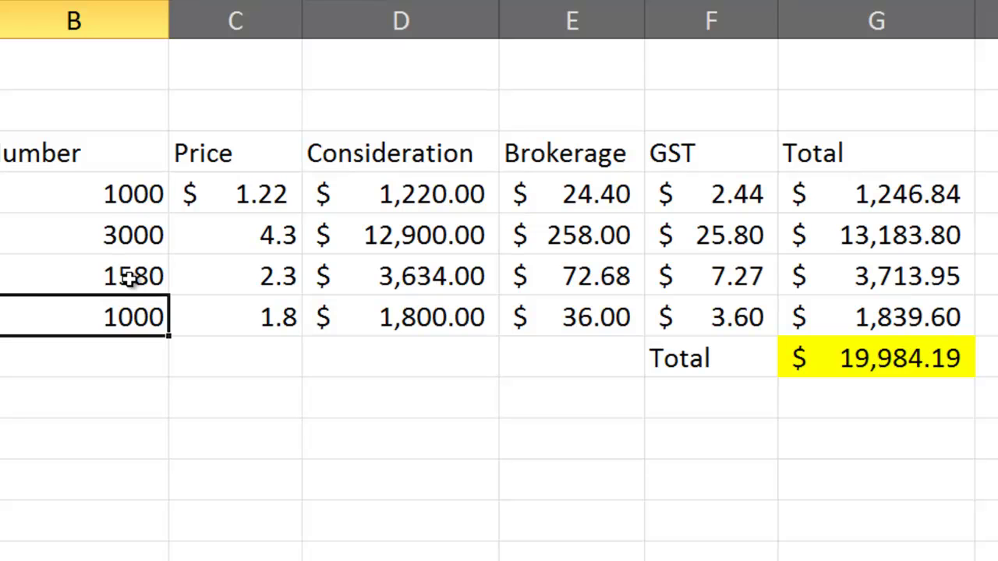
left_click(305, 357)
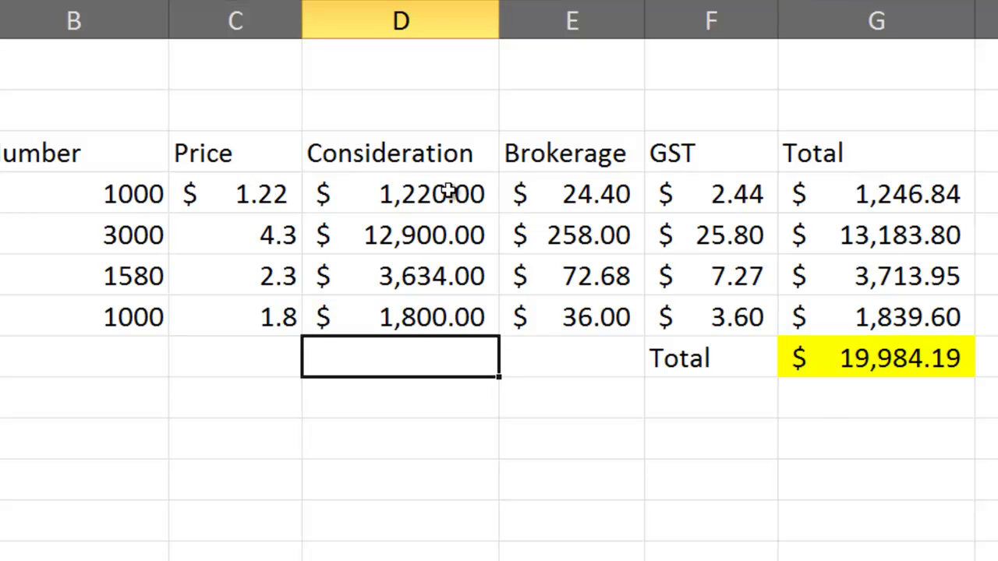
Select the Buying table from the Name header down to the $19,984.19 Total row.
left_click_drag(402, 191, 714, 302)
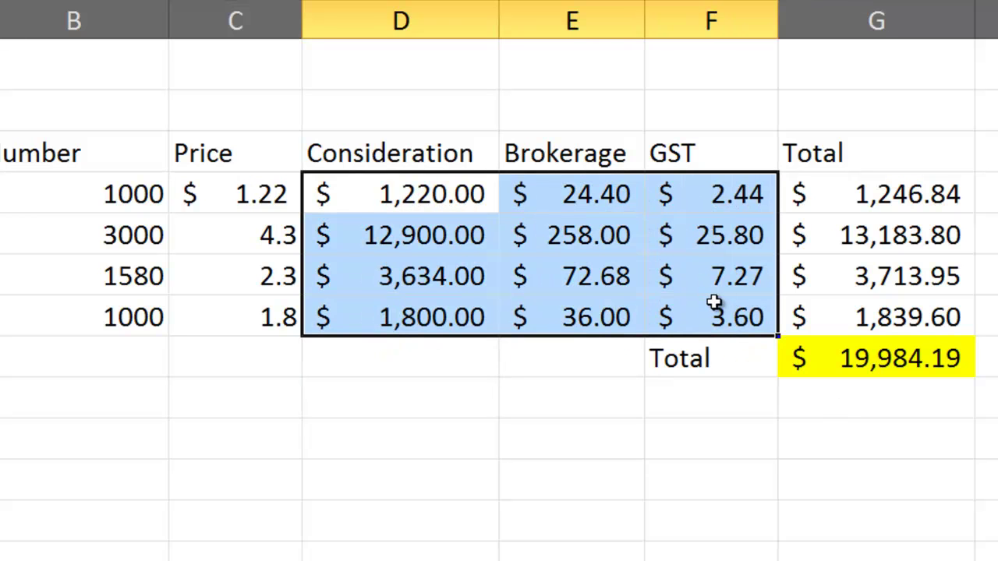
left_click(881, 194)
left_click(886, 224)
left_click(887, 269)
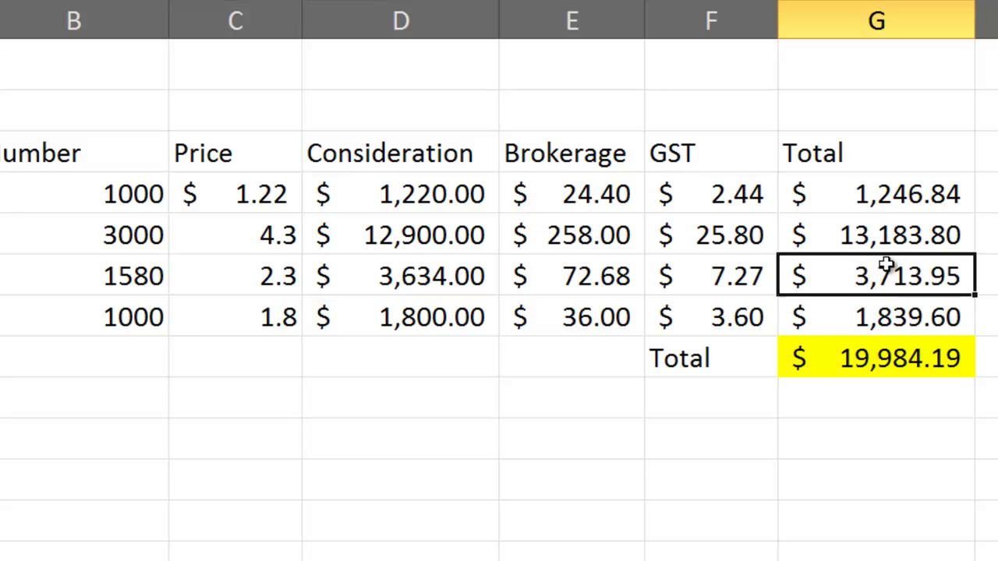
left_click(881, 311)
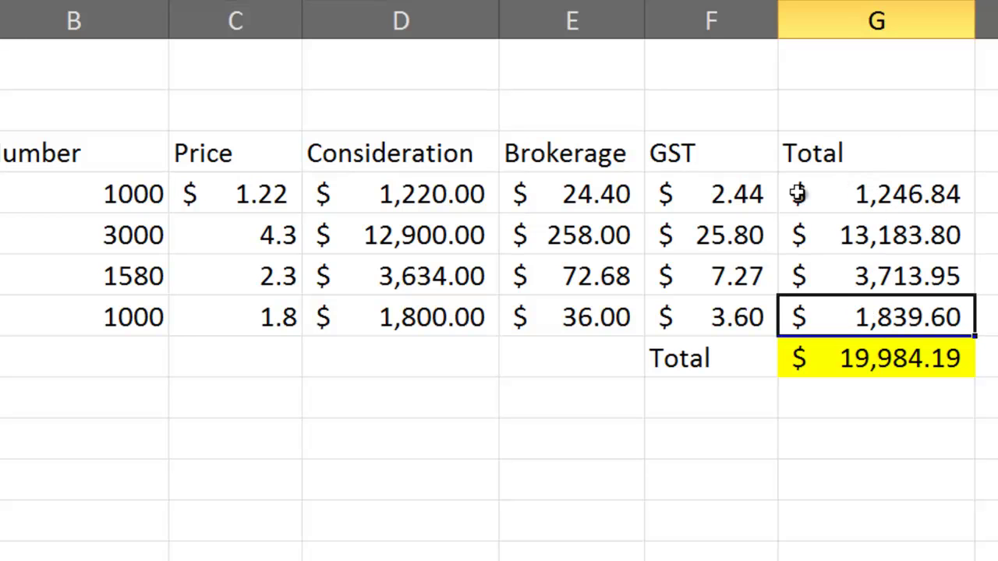
left_click_drag(2, 152, 870, 354)
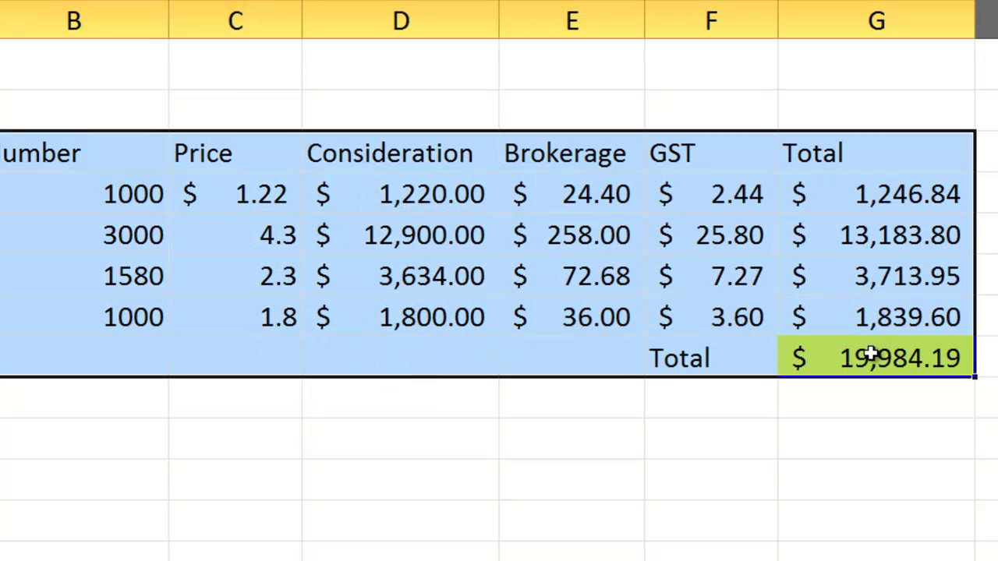
Copy the Buying table and paste a duplicate starting at cell A13.
key("ctrl+c")
scroll(151, 434, "down", 2)
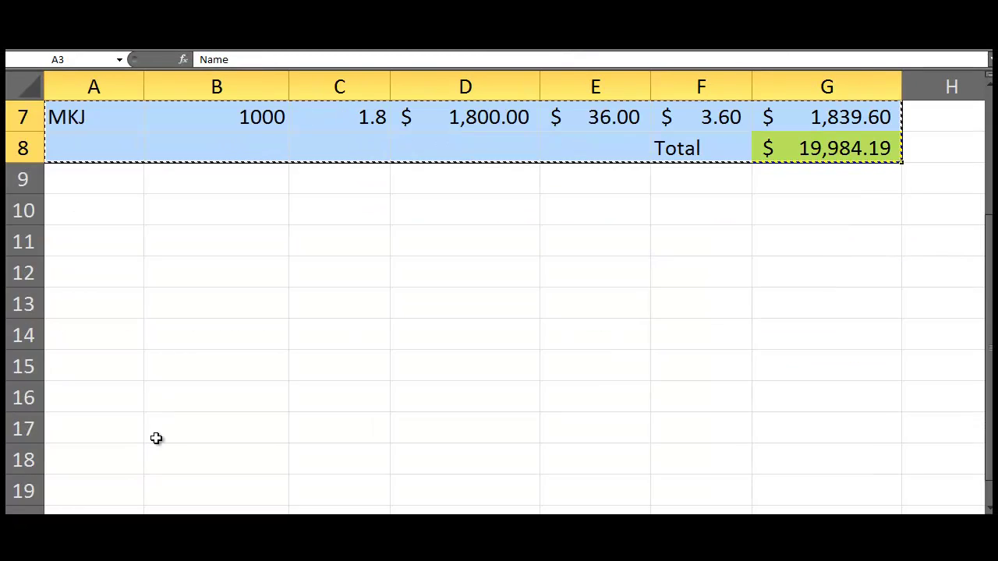
scroll(142, 343, "up", 2)
scroll(147, 343, "down", 2)
left_click(101, 309)
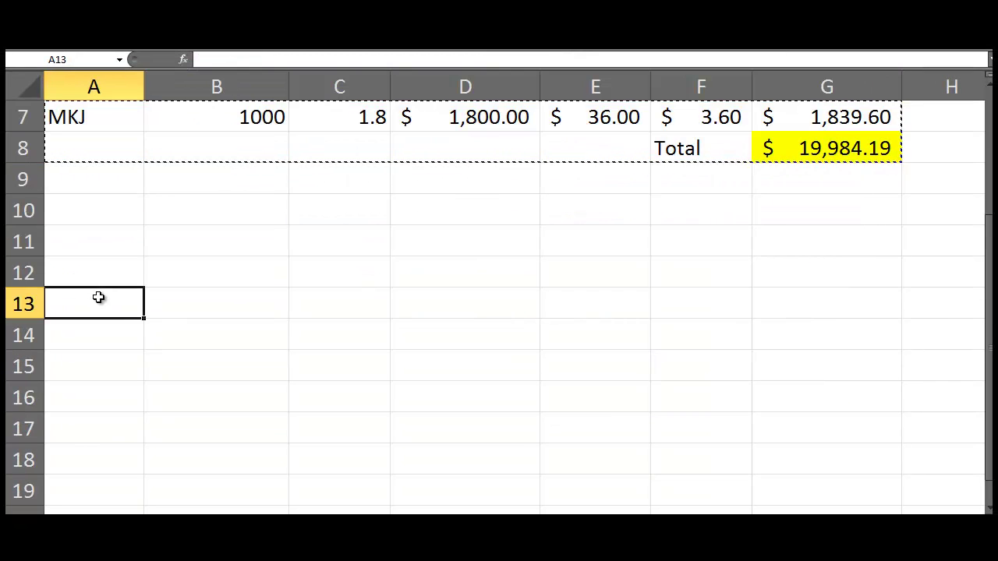
key("ctrl+v")
Label the copied table 'Selling' in cell A11.
left_click(85, 236)
double_click(89, 239)
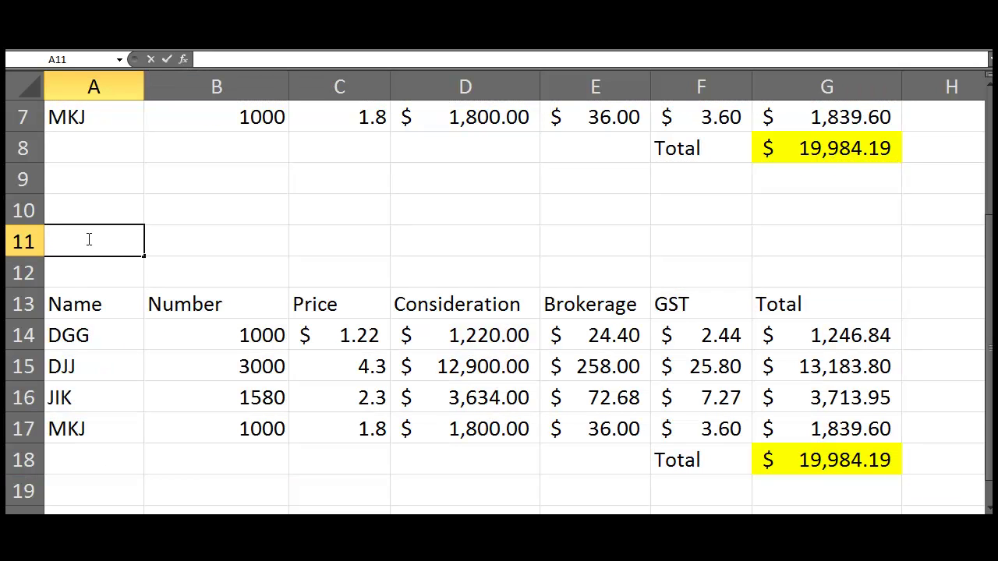
type("Selling")
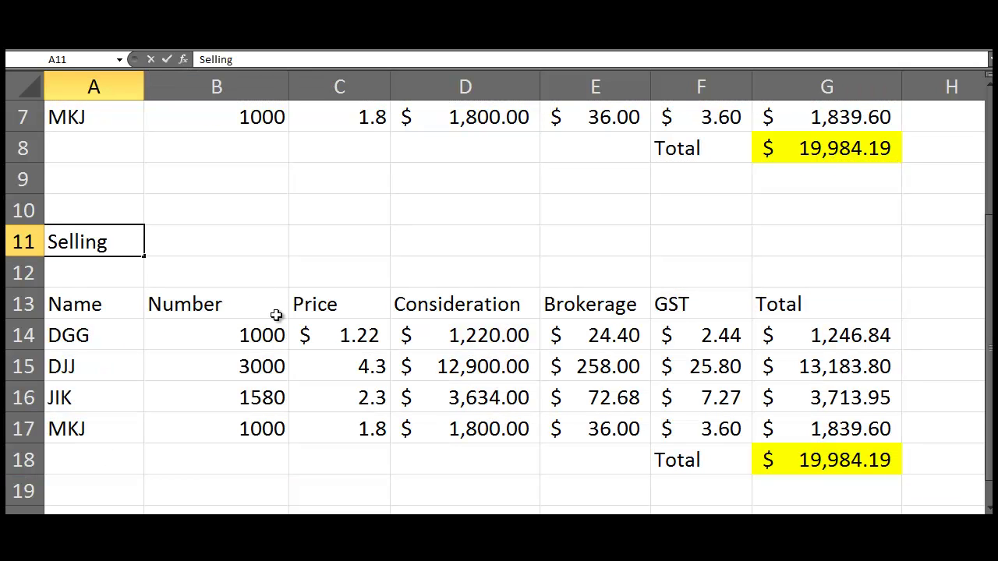
left_click(283, 322)
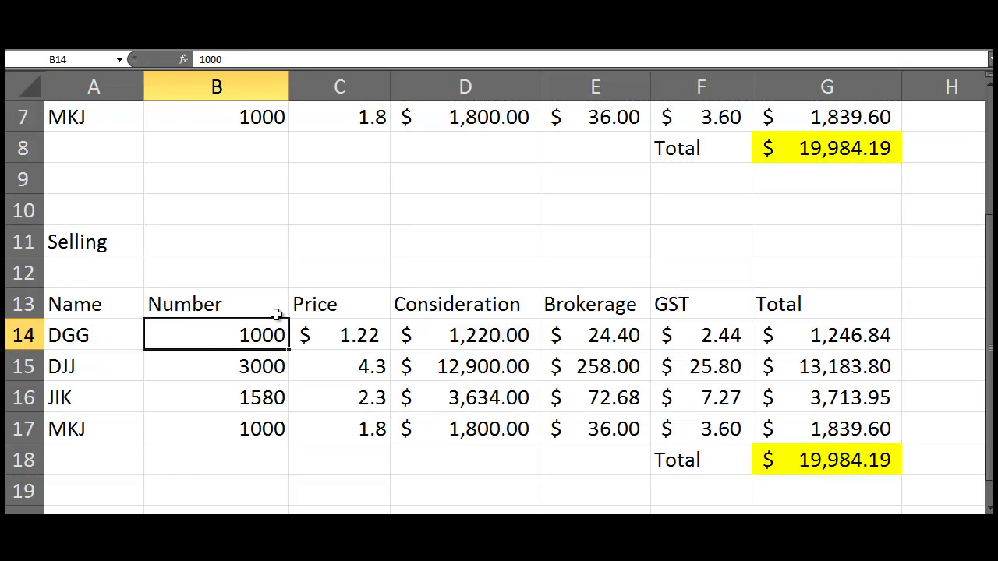
left_click(853, 333)
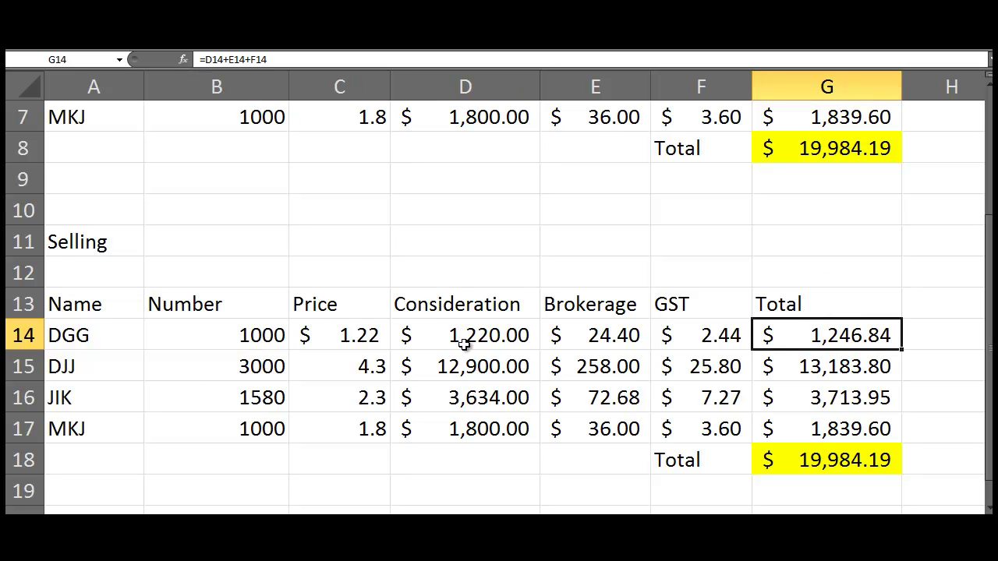
Change G14 to =D14-E14-F14 and fill it down to G17, totalling $19,123.81.
left_click(229, 59)
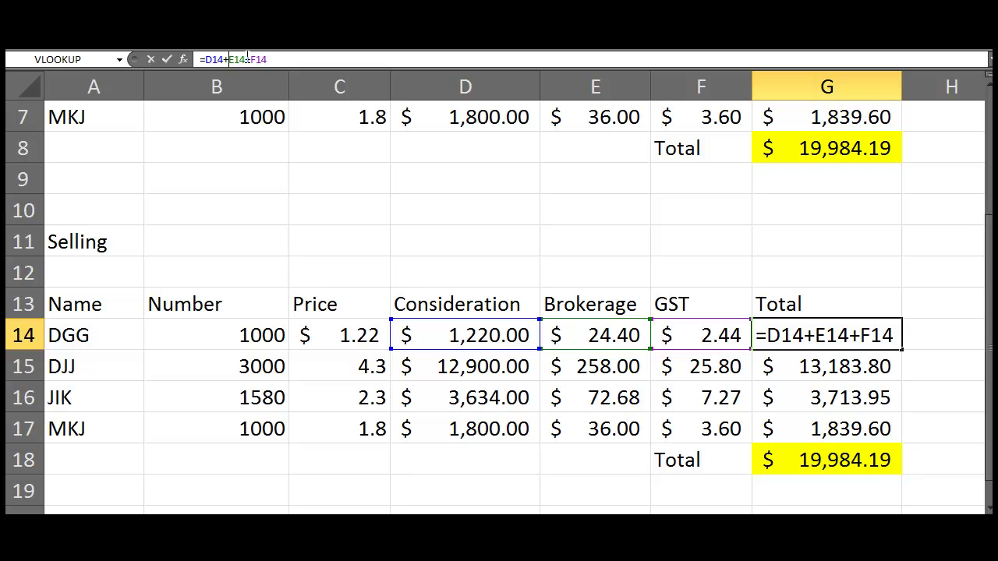
key("BackSpace")
type("-")
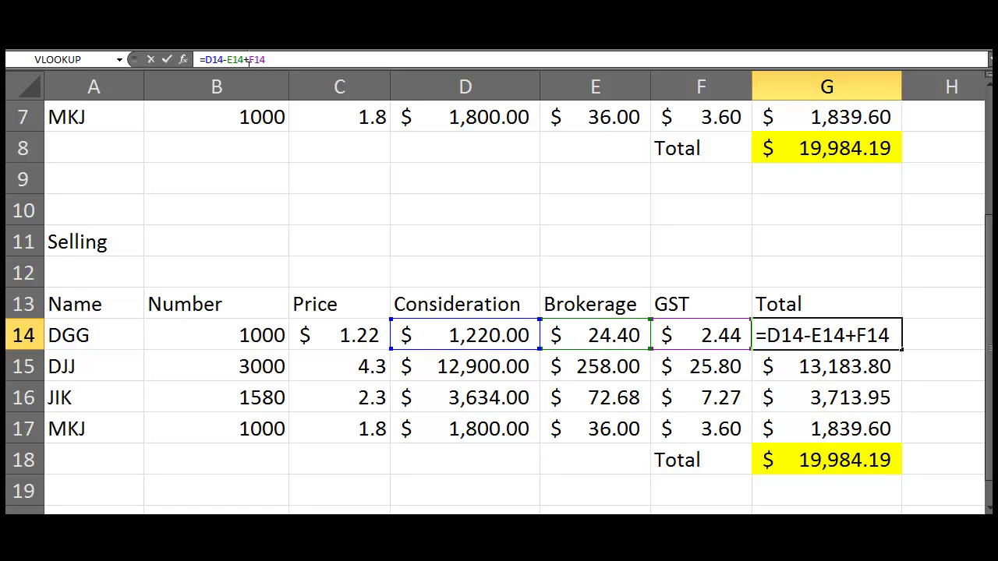
key("BackSpace")
type("-")
key("Return")
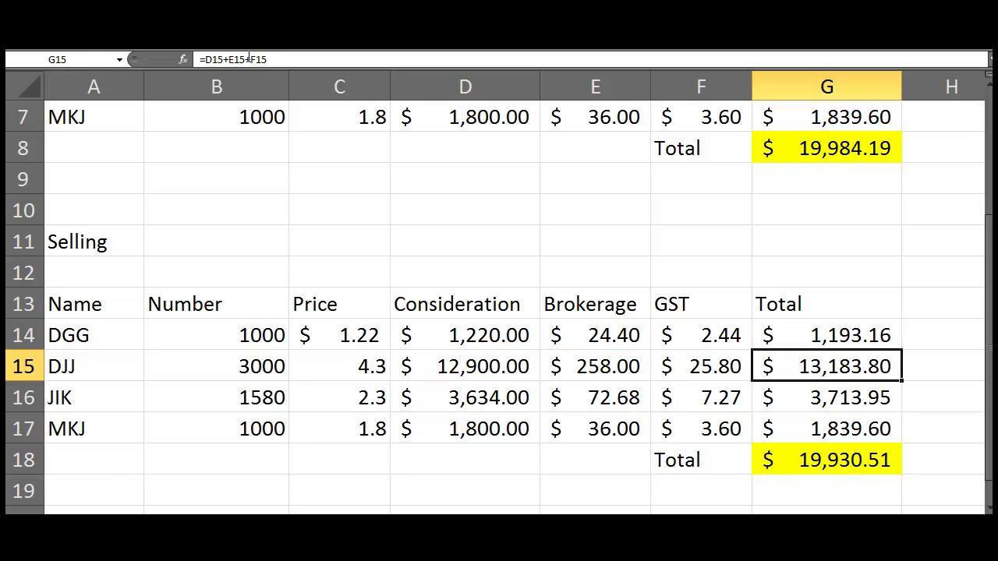
left_click(849, 331)
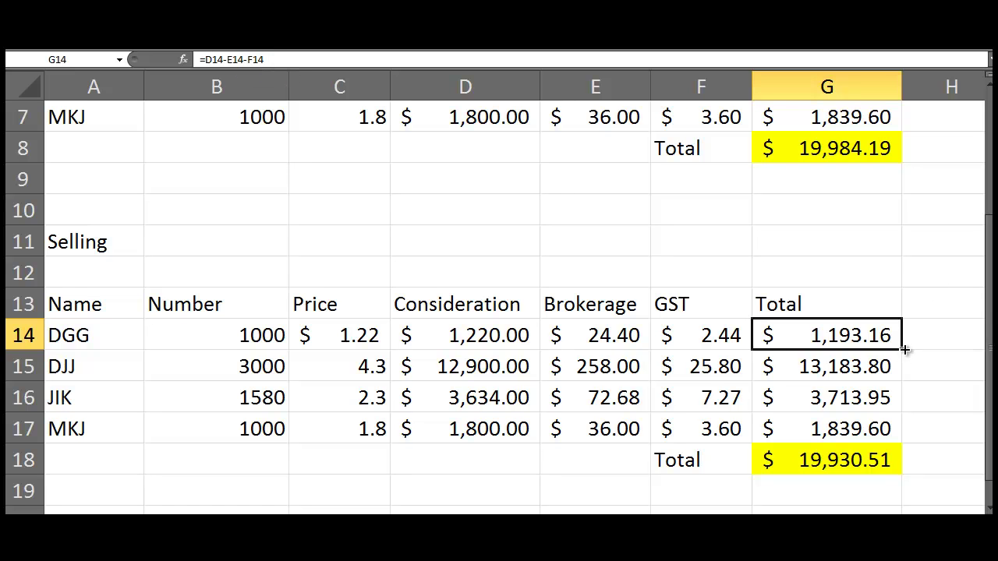
left_click_drag(903, 348, 902, 435)
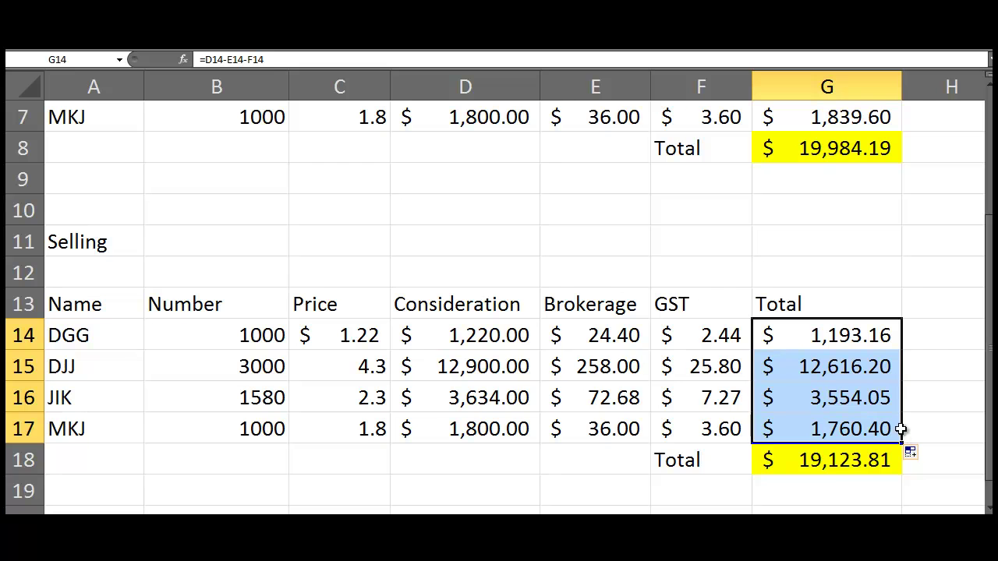
Copy the dollar format from C14 onto the prices in C5:C7 and C14:C17.
scroll(499, 292, "down", 3)
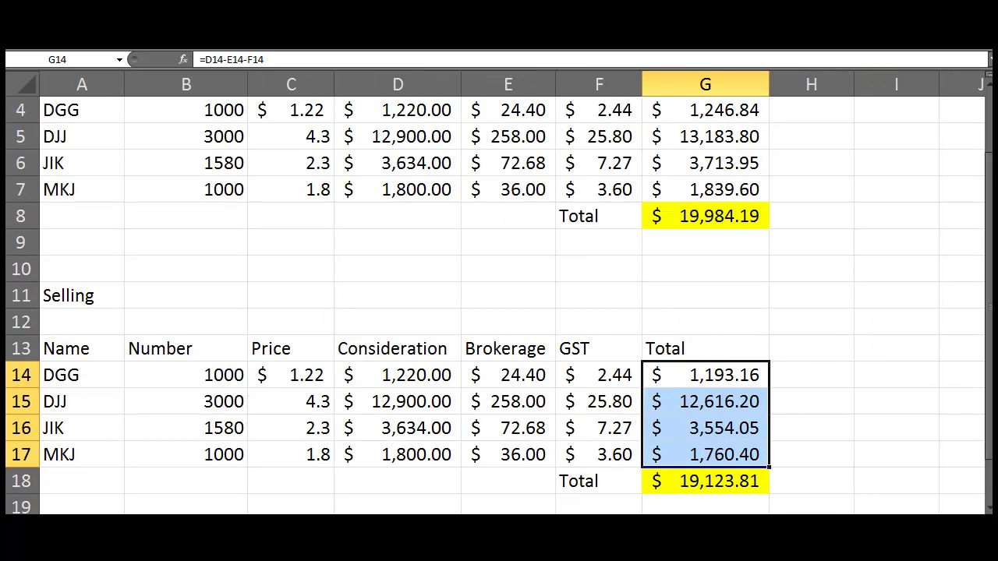
left_click(310, 382)
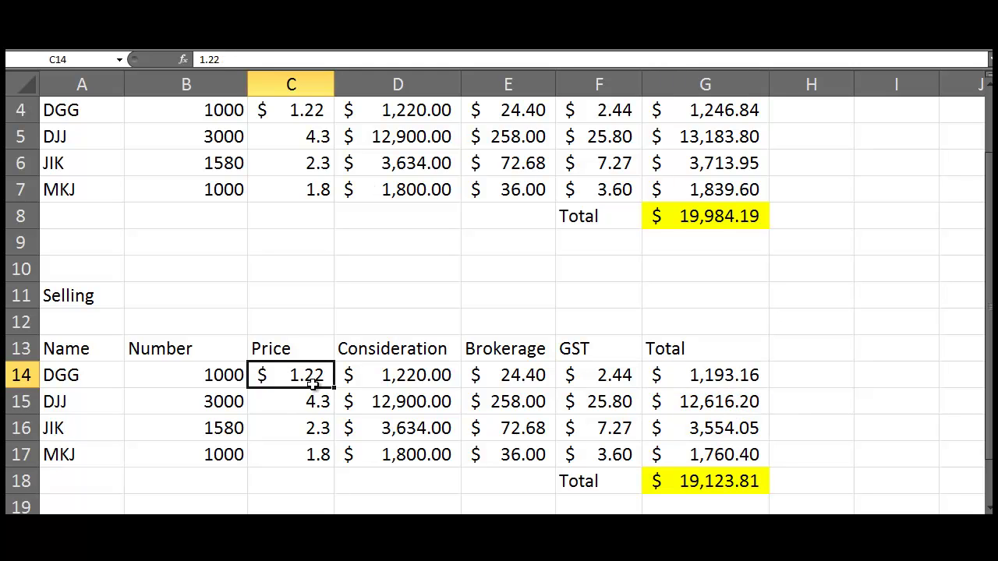
left_click_drag(294, 140, 292, 191)
left_click_drag(283, 385, 296, 452)
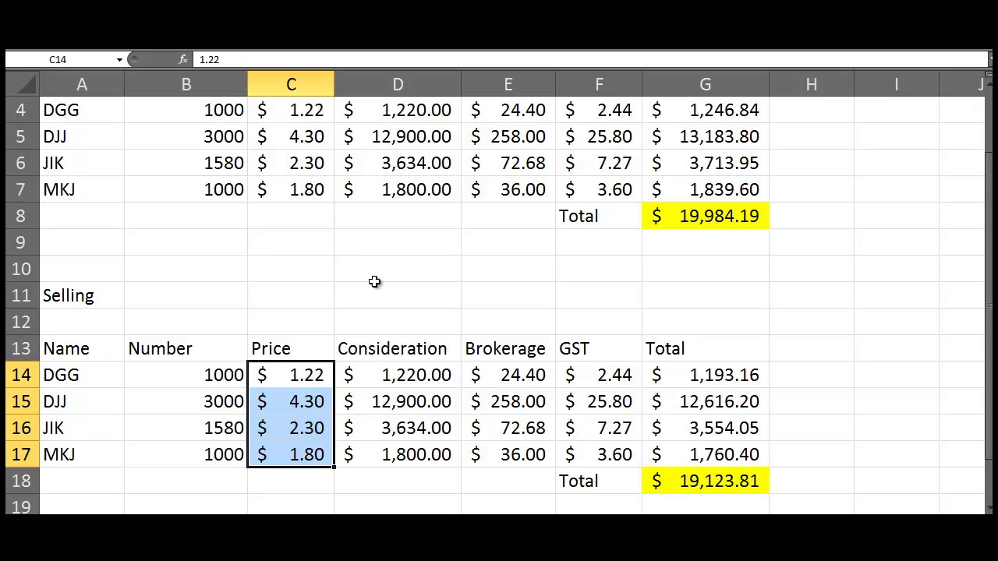
Enter the selling prices 1.01, 2.22, 8.90 and 3.49 into C14:C17.
left_click(300, 401)
left_click(312, 375)
type("1.01")
key("Return")
type("2.22")
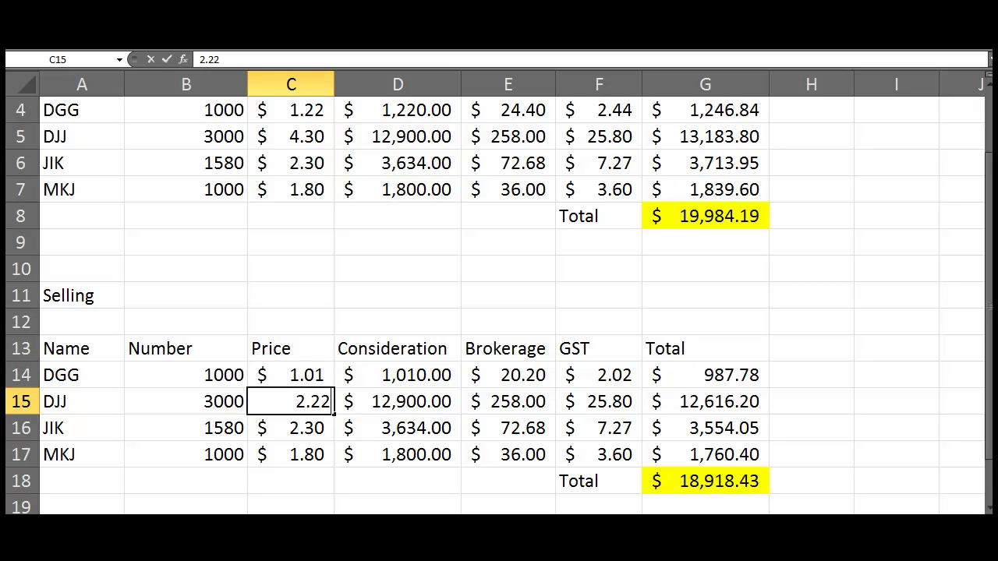
left_click(296, 428)
type("8.90")
left_click(299, 450)
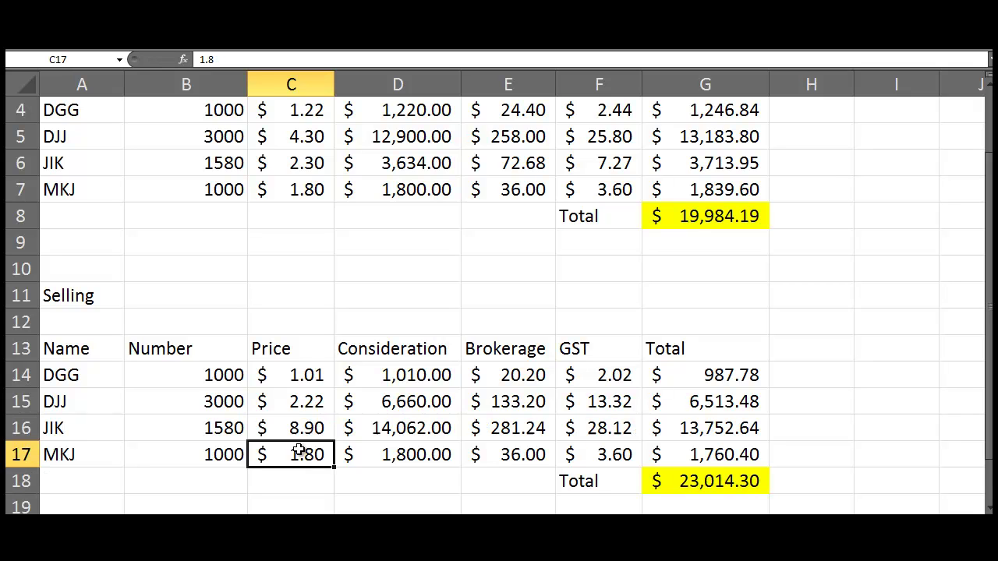
type("3.")
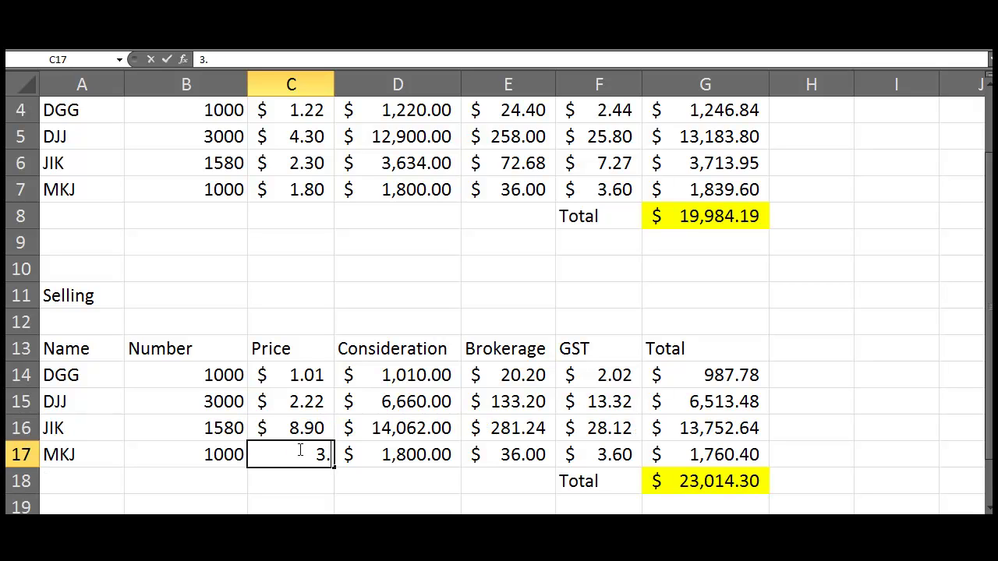
type("49")
Label cell E21 'Profit/Loss' below the tables.
left_click(738, 354)
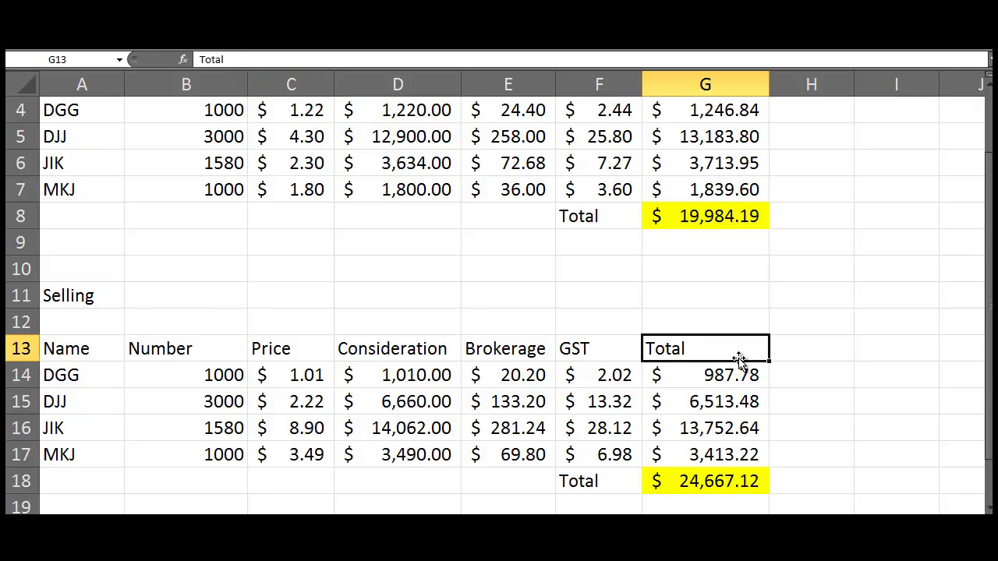
scroll(749, 351, "down", 1)
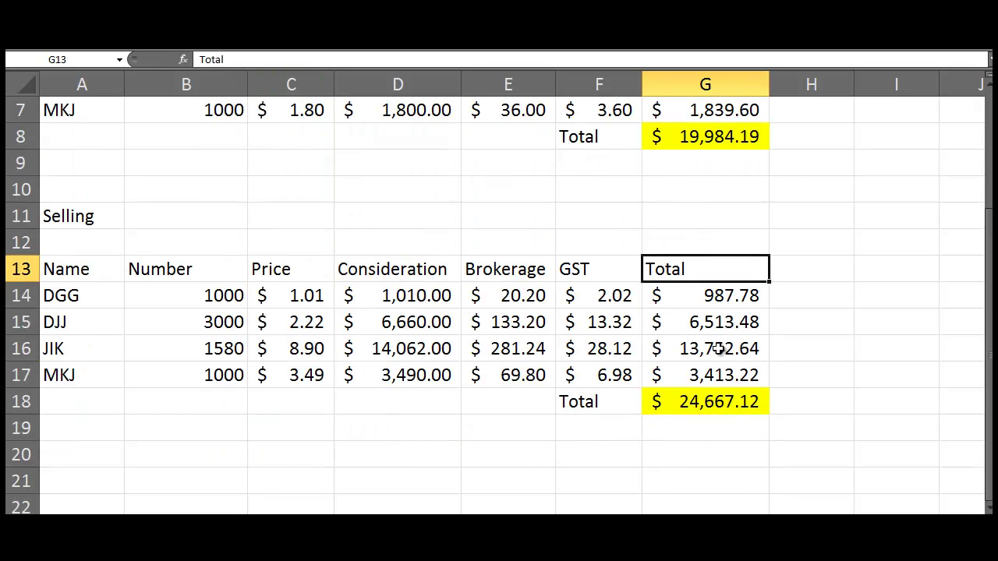
left_click(495, 479)
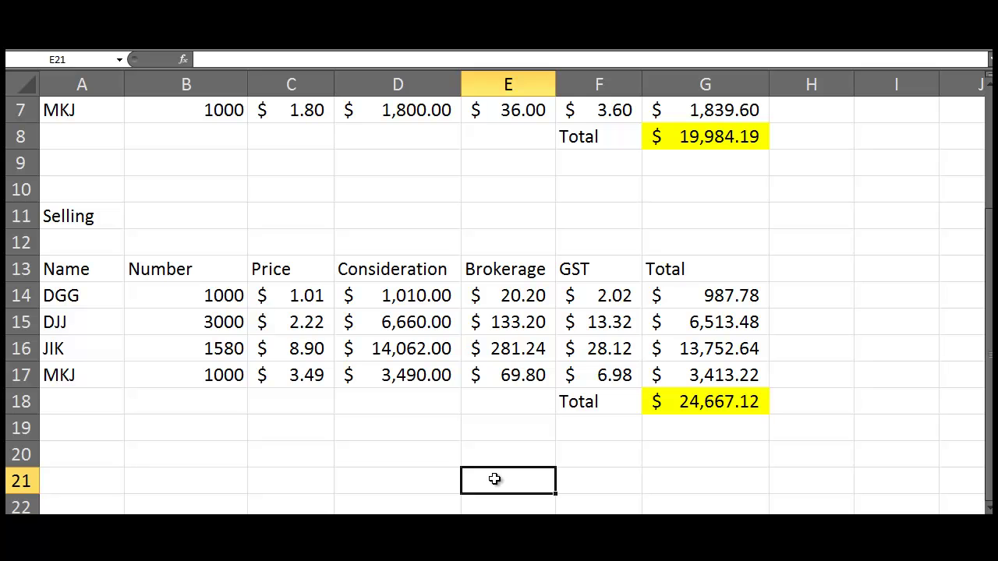
type("Pri")
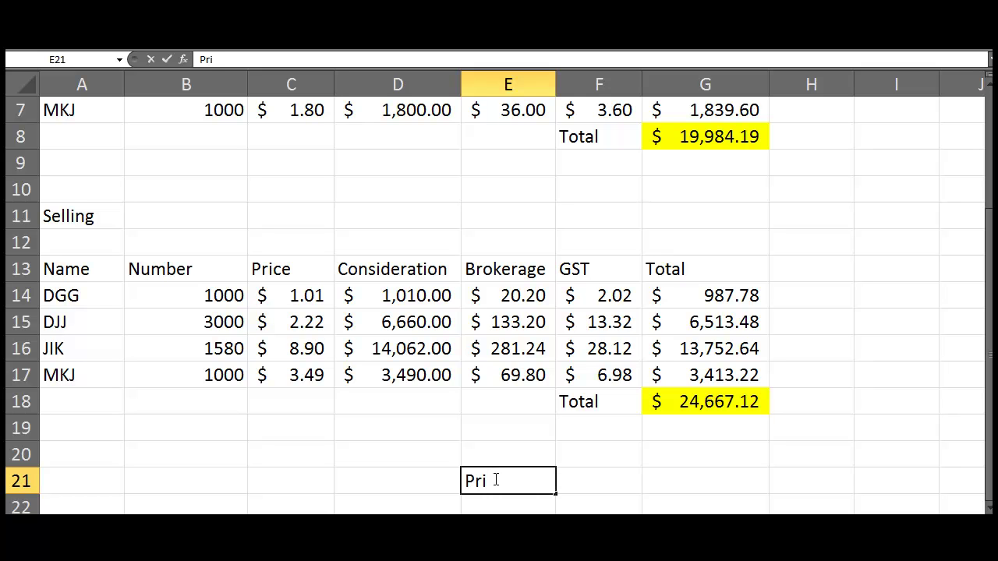
type("ofit/")
key("BackSpace")
type("Losdd")
key("BackSpace")
key("BackSpace")
key("BackSpace")
key("BackSpace")
key("BackSpace")
type("/Loss")
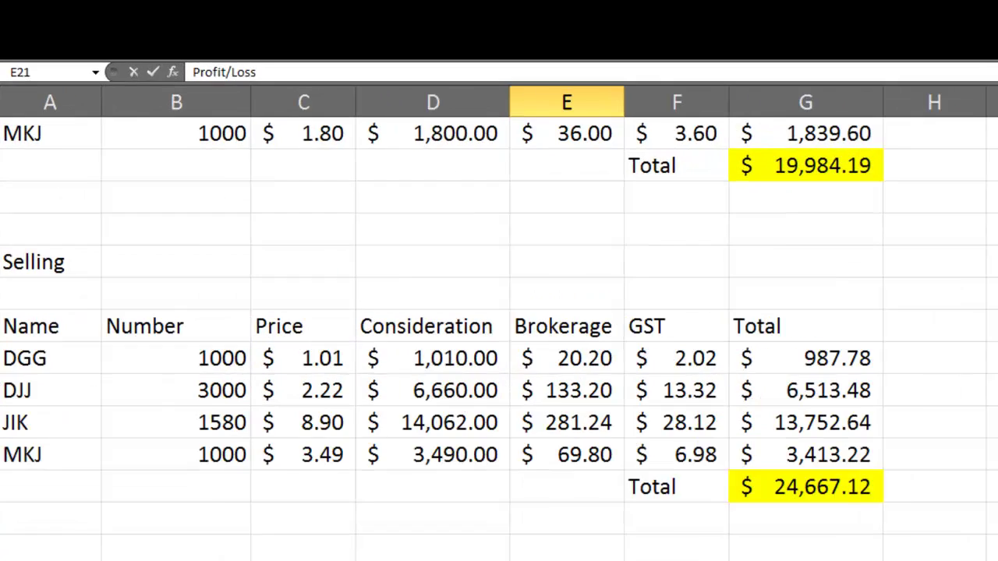
Enter =G18-G8 in G21 to compute a profit of $4,682.93.
left_click(586, 481)
type("=")
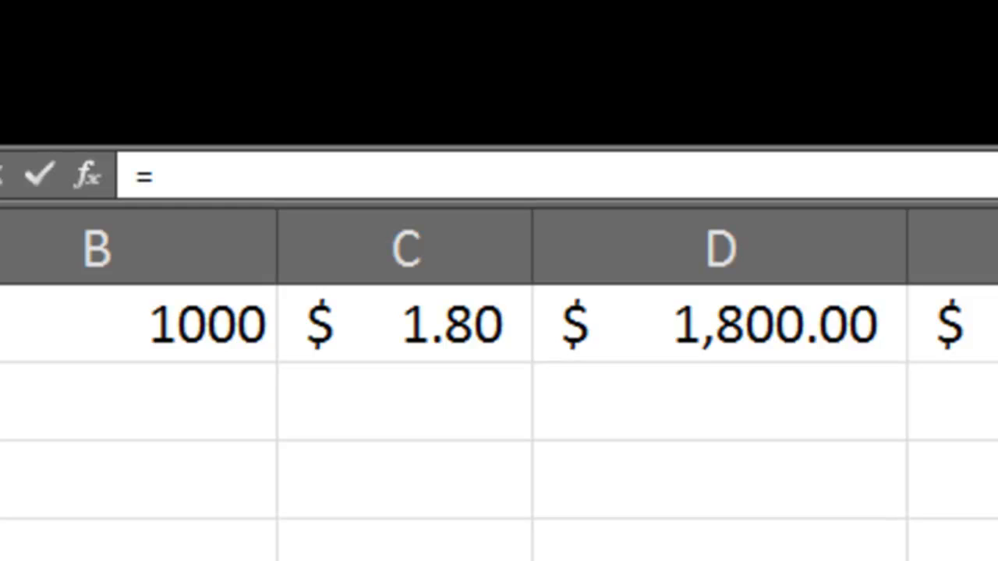
type("G18")
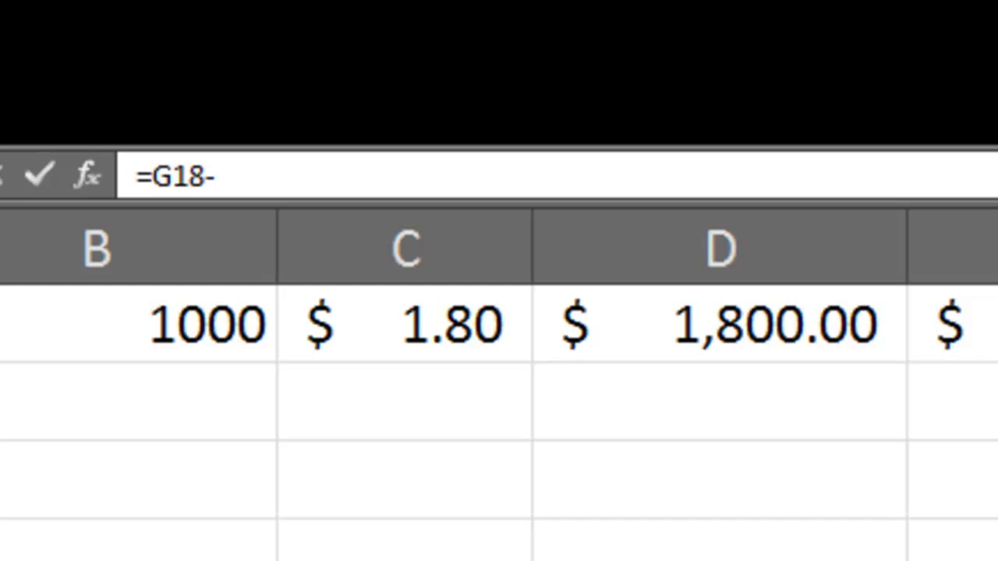
type("-G8")
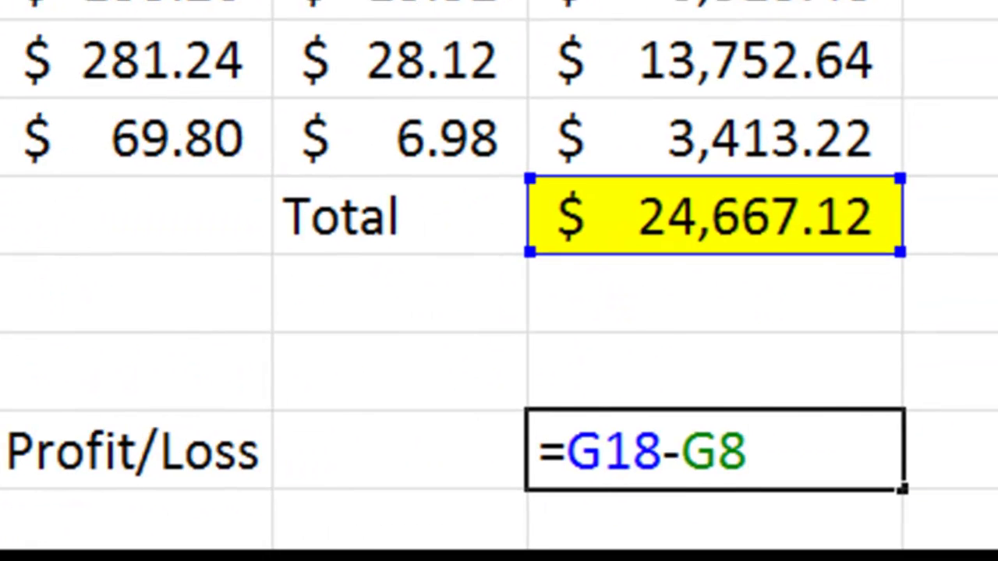
key("Return")
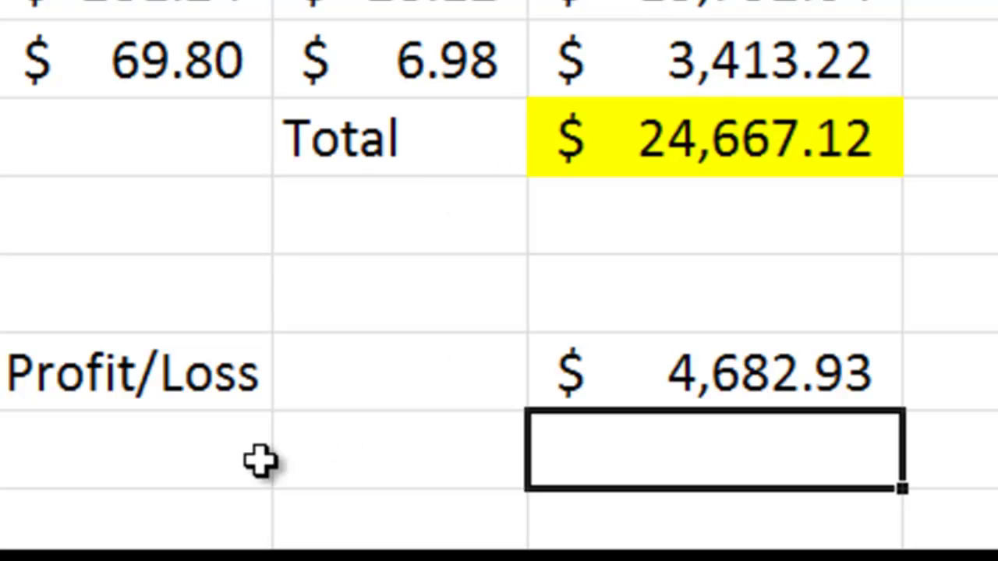
Add the 'Tax 42%' label in E22 and the formula =G21*.42 in G22, giving $1,966.83.
left_click(187, 444)
type("Tax")
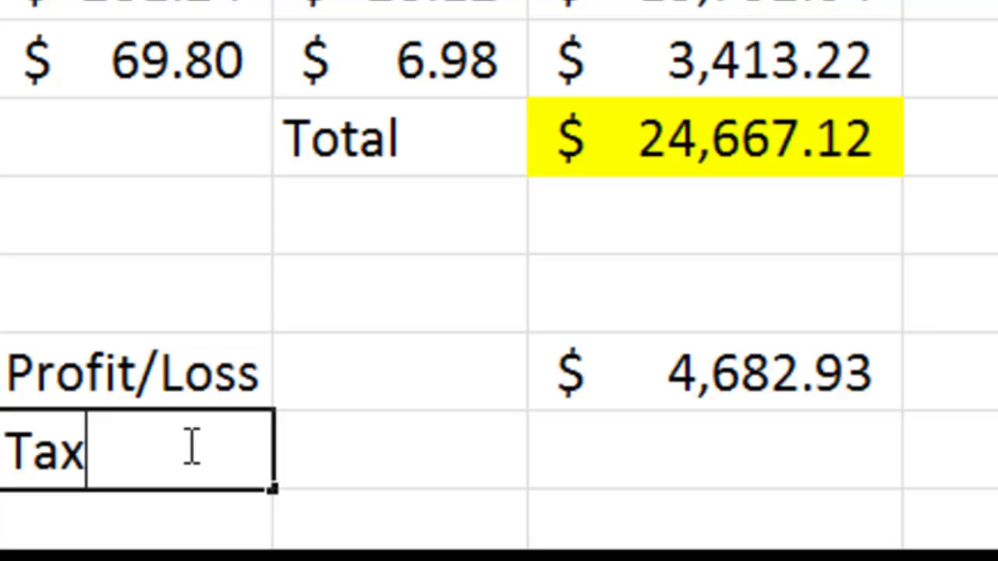
type(" 42%")
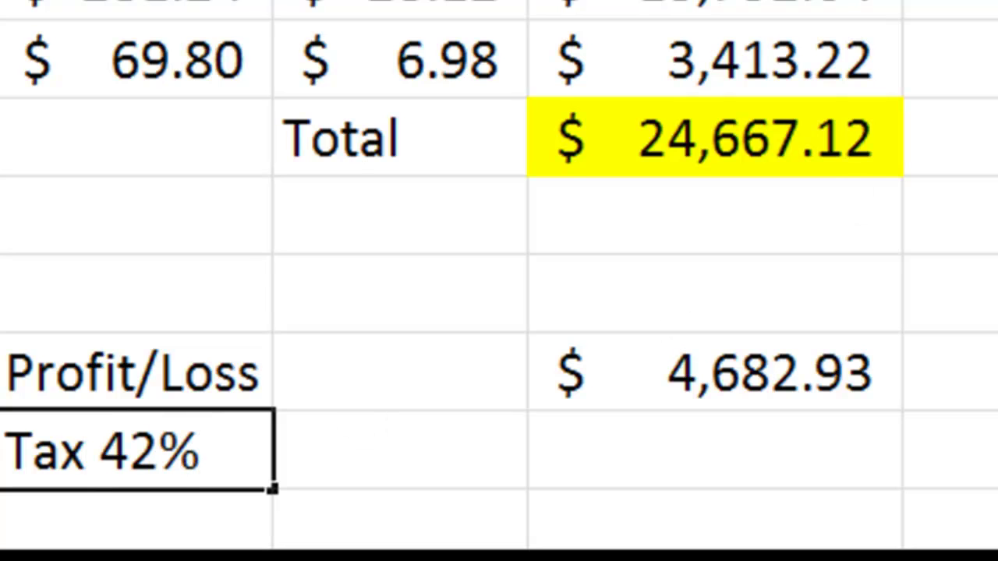
key("Return")
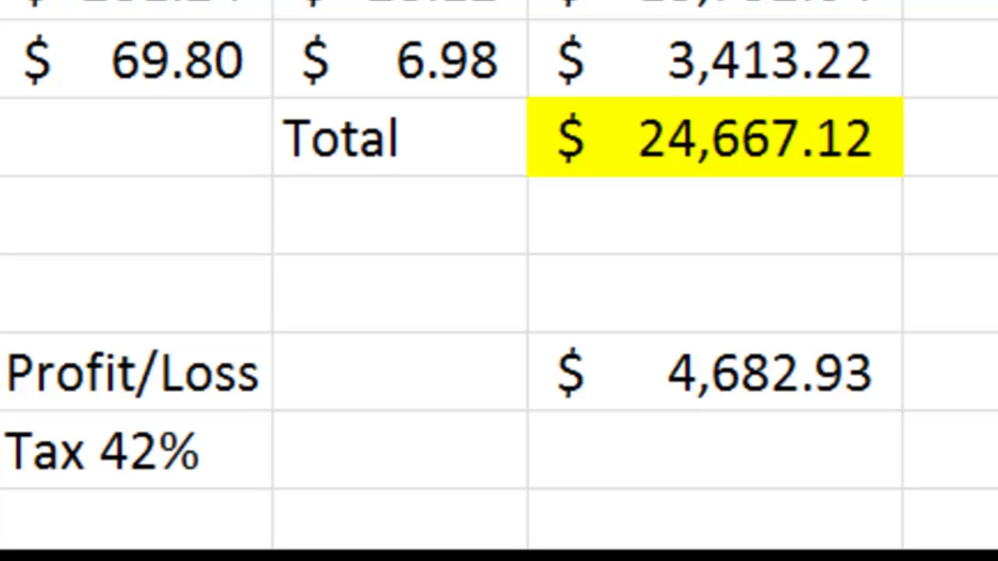
left_click(695, 429)
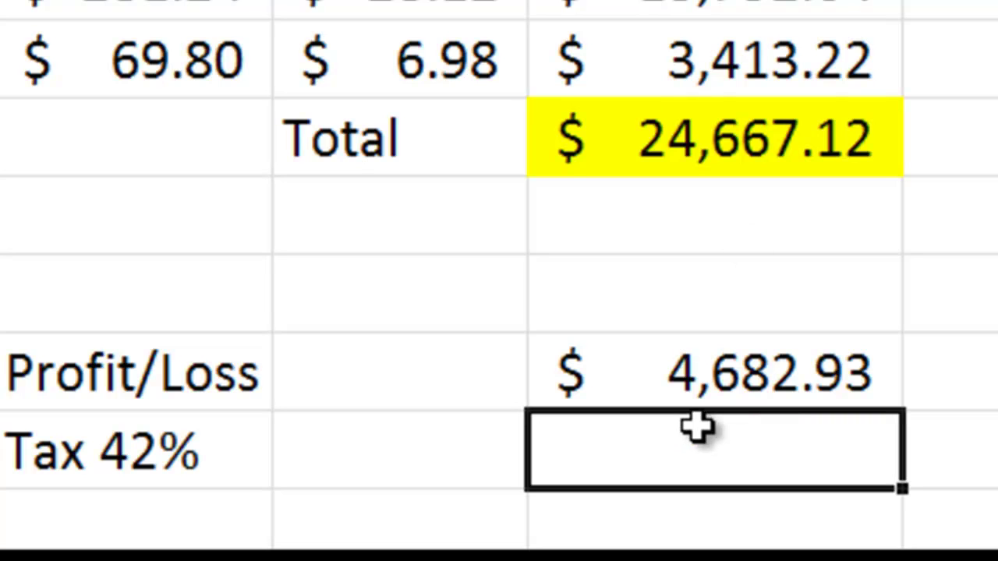
type("=")
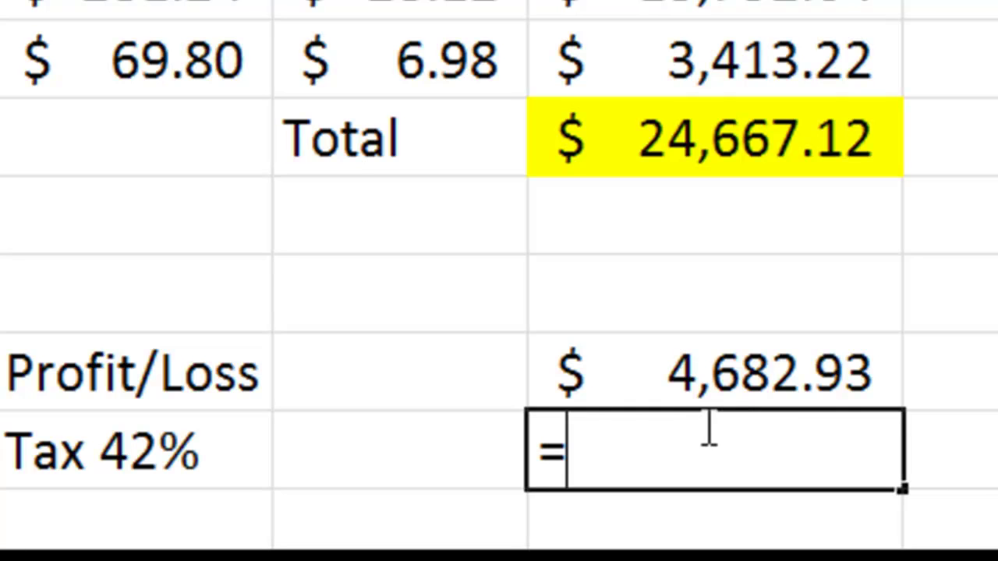
left_click(735, 374)
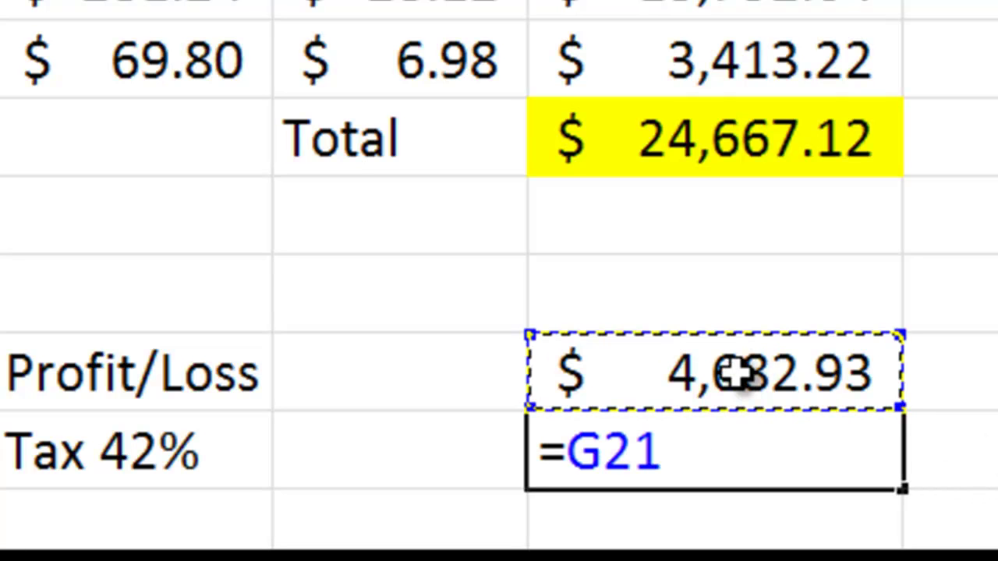
type("*.")
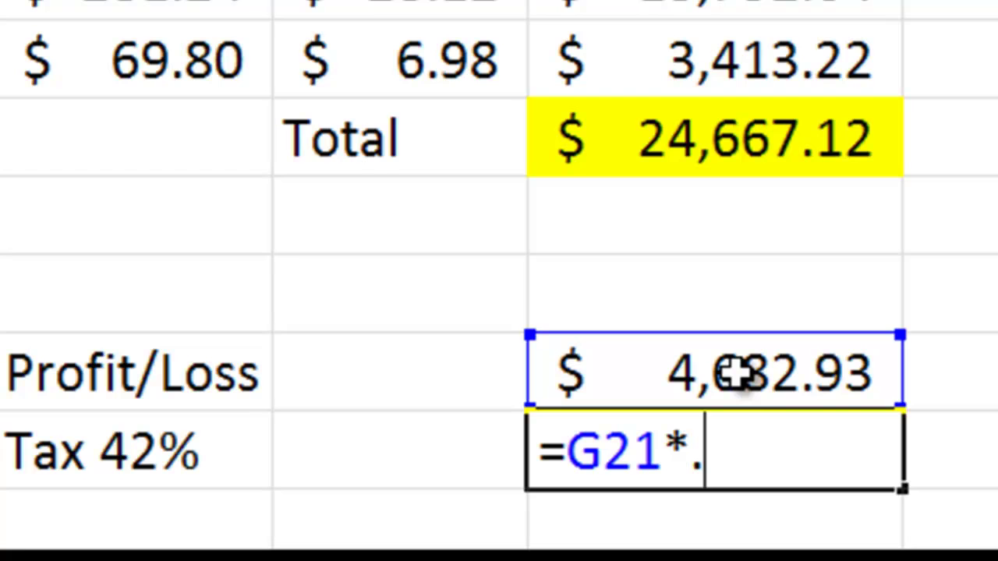
type("42")
key("Return")
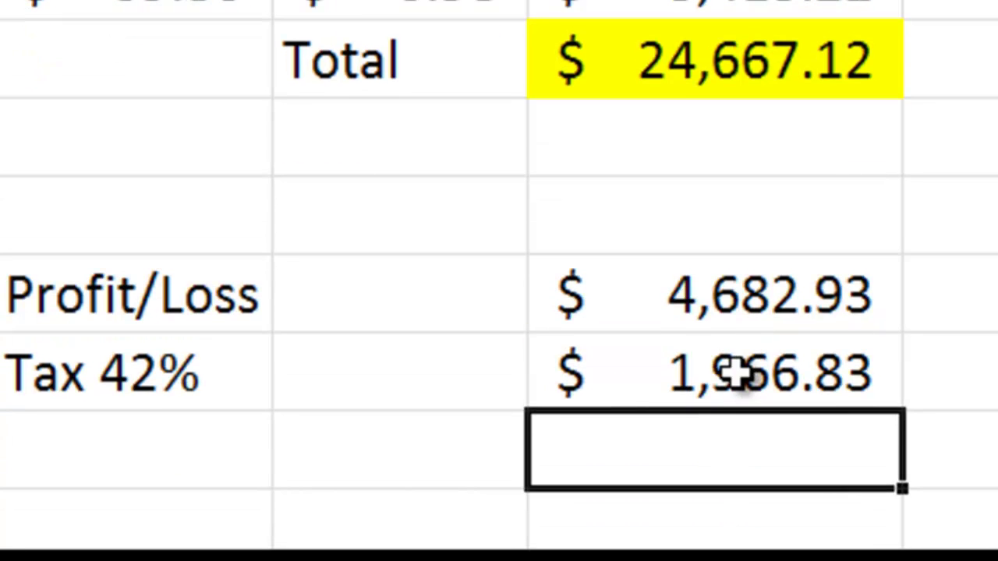
Add the 'Actual prof' label in E23 and =G21-G22 in G23, giving $2,716.10.
left_click(185, 452)
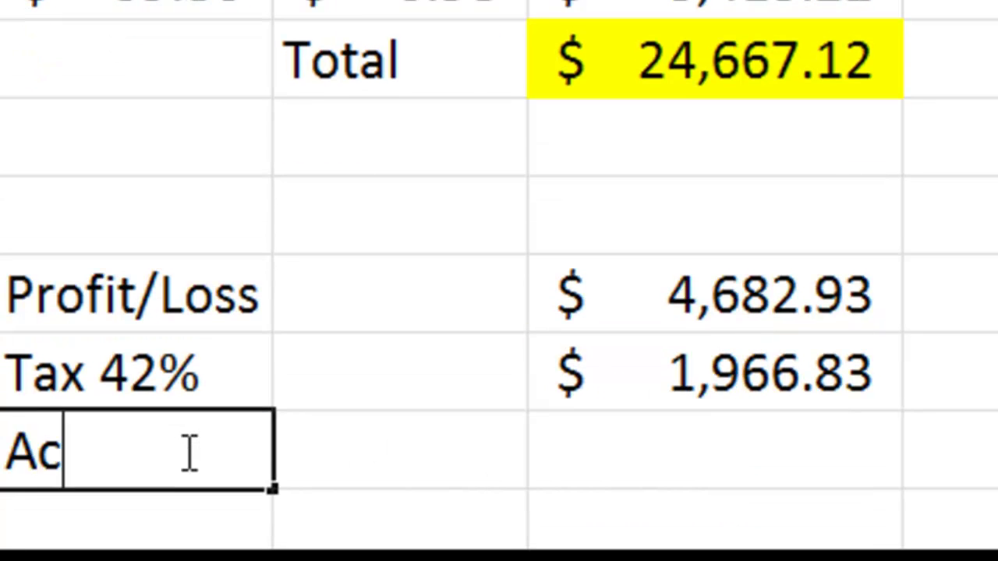
type("tual prof")
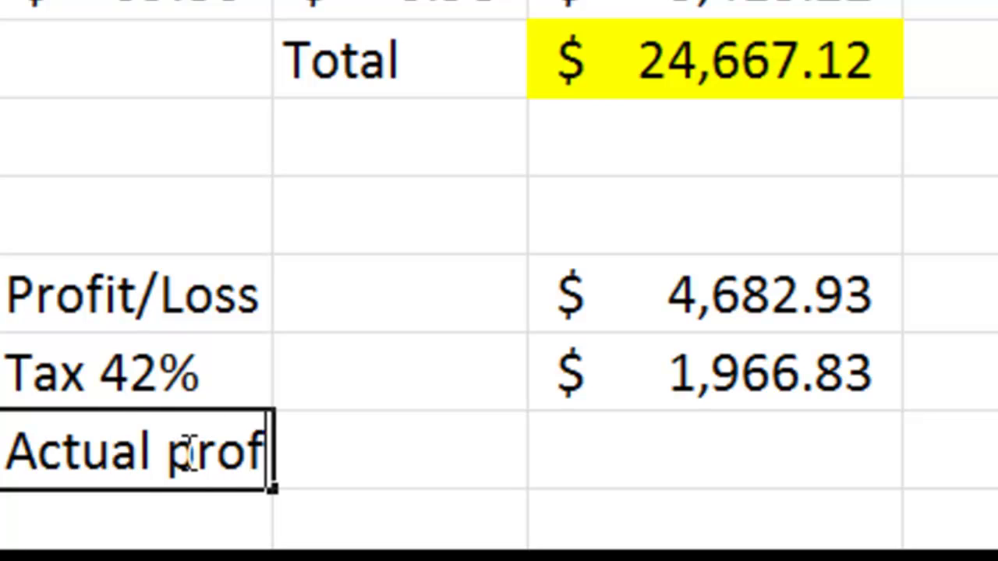
left_click(763, 421)
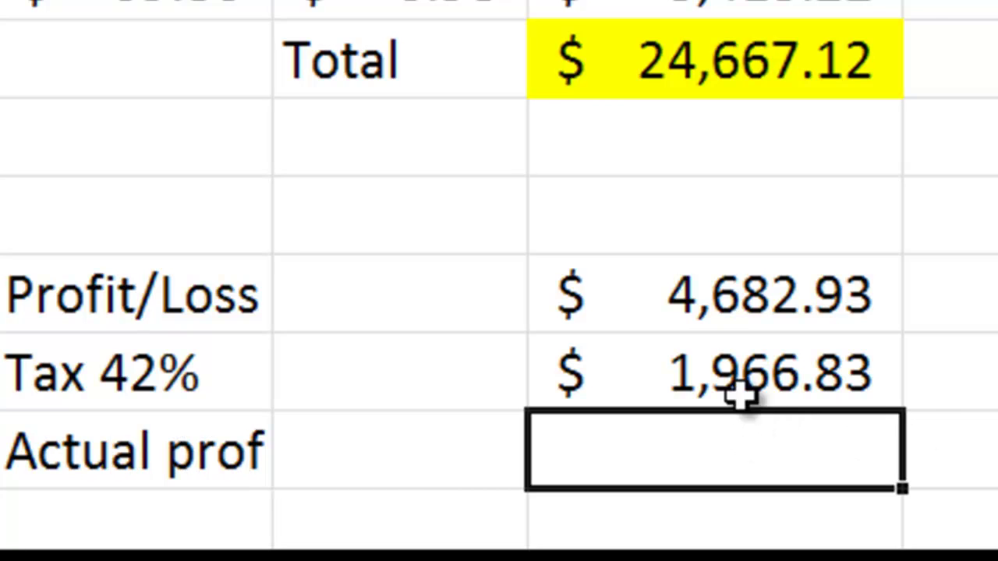
type("=")
left_click(722, 279)
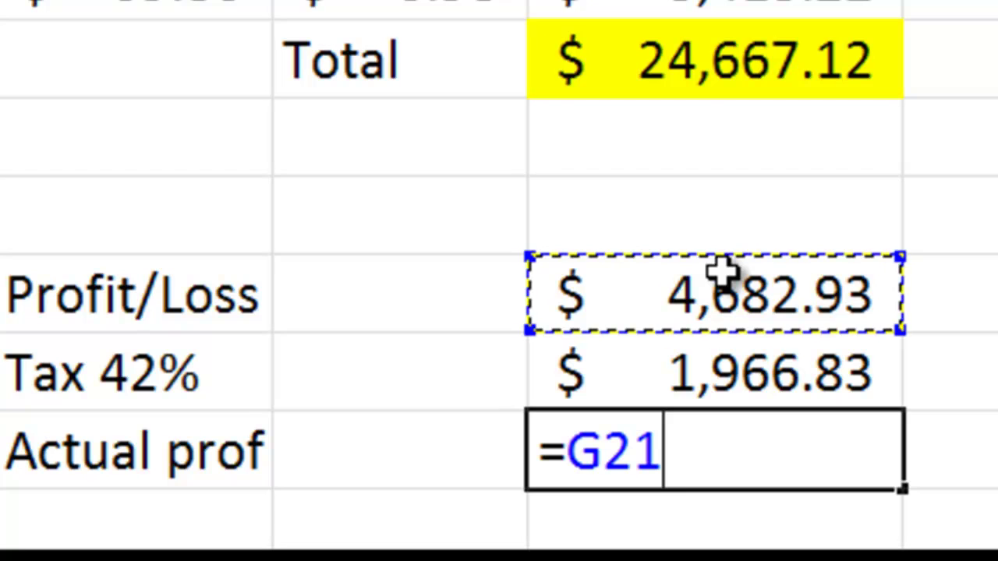
type("-")
left_click(770, 365)
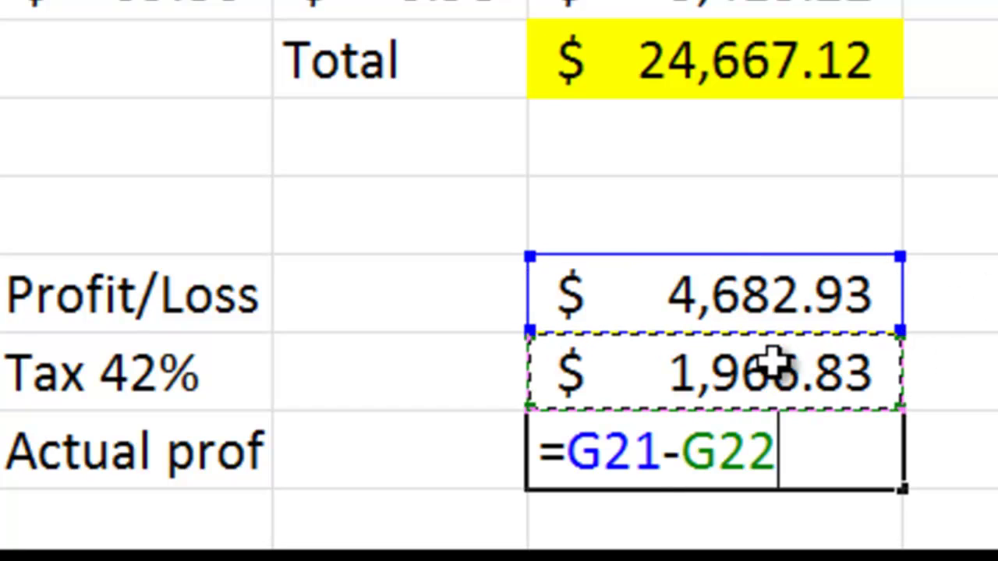
key("Return")
Highlight the Actual prof row E23:G23 in yellow.
left_click(766, 372)
left_click_drag(256, 401, 690, 379)
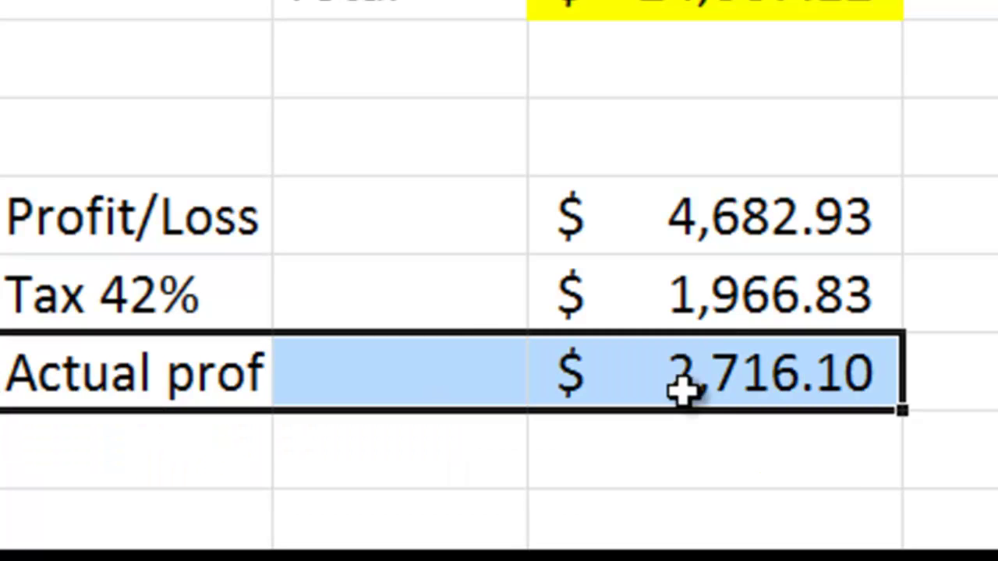
key("F4")
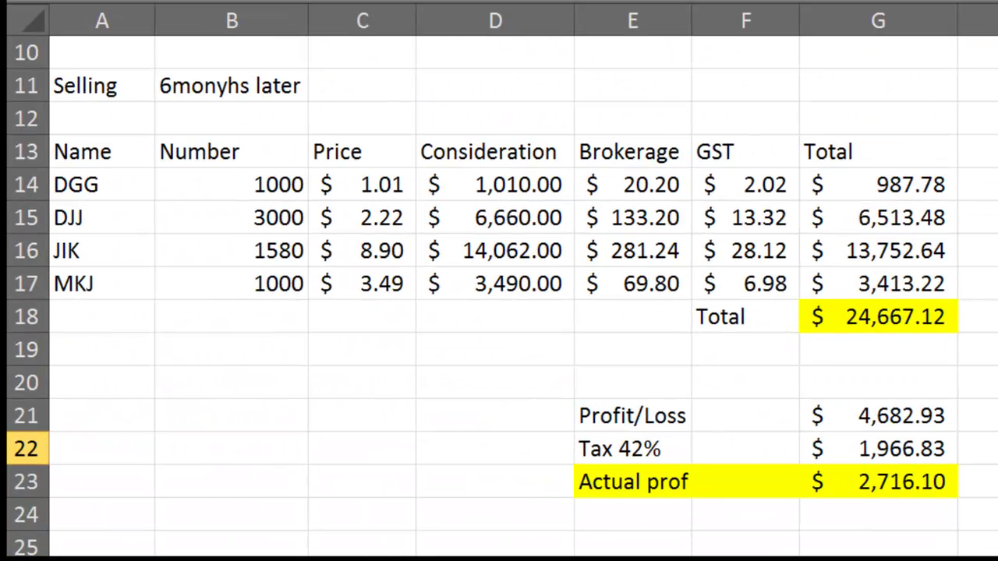
Select the selling prices in C14:C17.
left_click(180, 83)
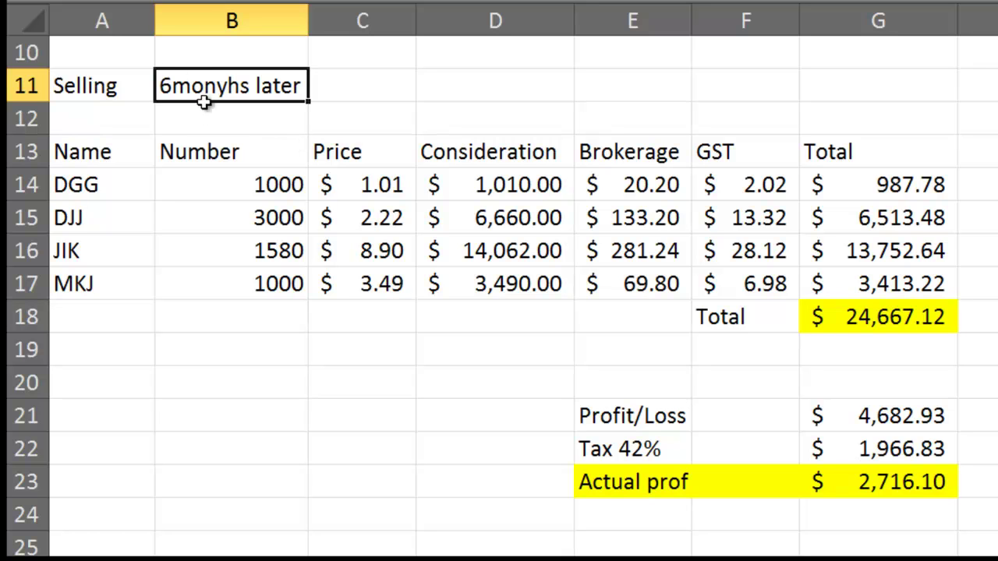
left_click(385, 176)
left_click_drag(384, 175, 392, 281)
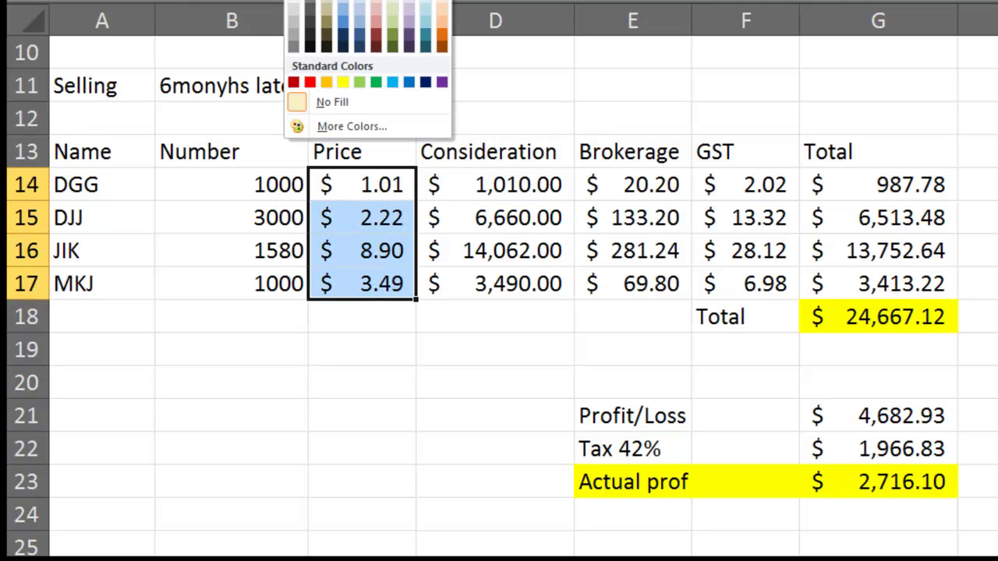